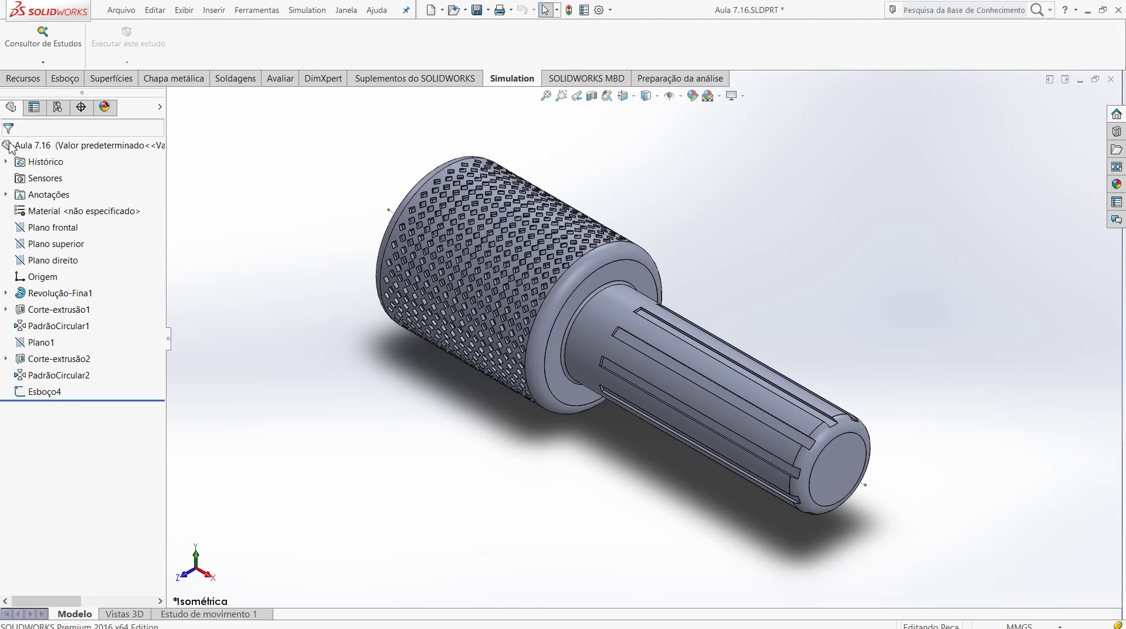
Create a new Análise estática study and rename it 'torque'
left_click(35, 62)
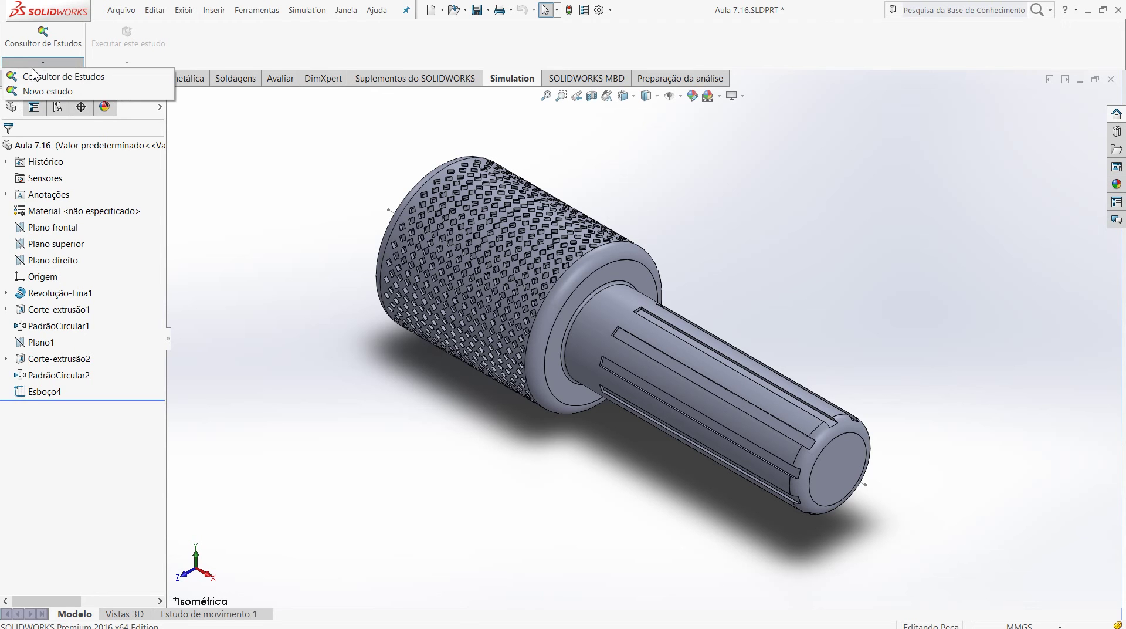
left_click(41, 91)
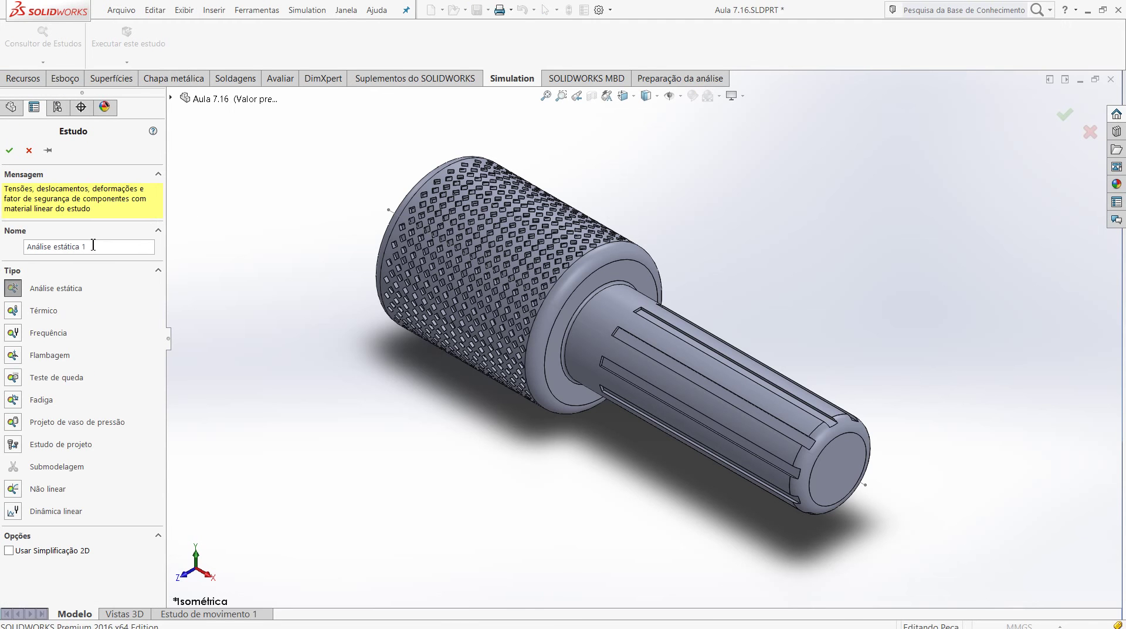
left_click_drag(89, 246, 28, 247)
type("torque")
left_click(10, 150)
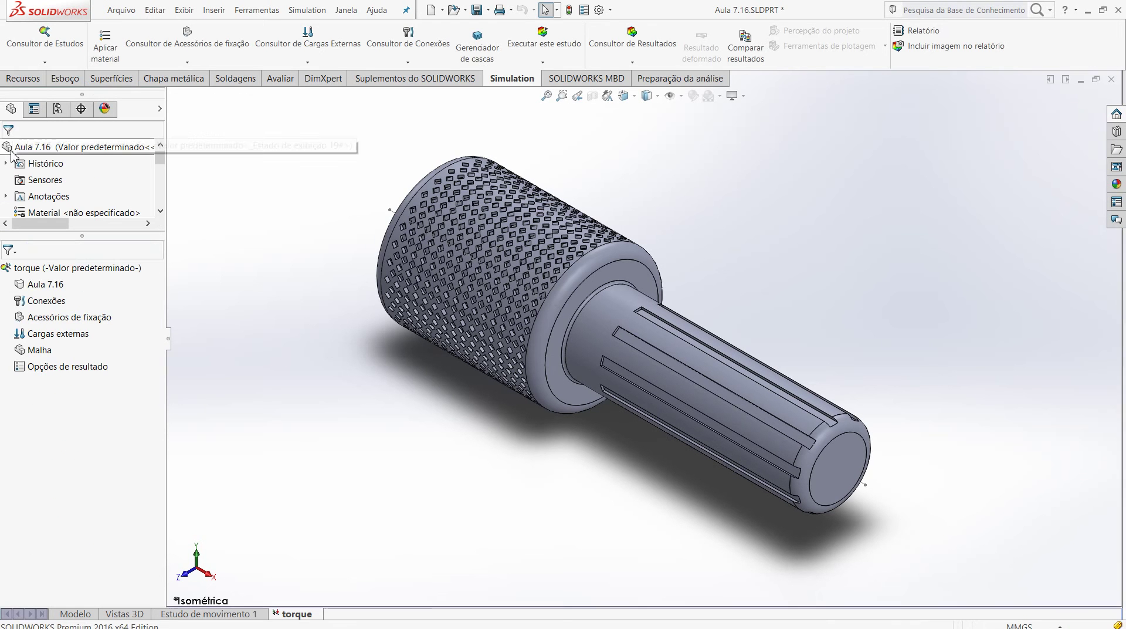
Assign AISI 304 steel as the shaft's material
left_click(105, 51)
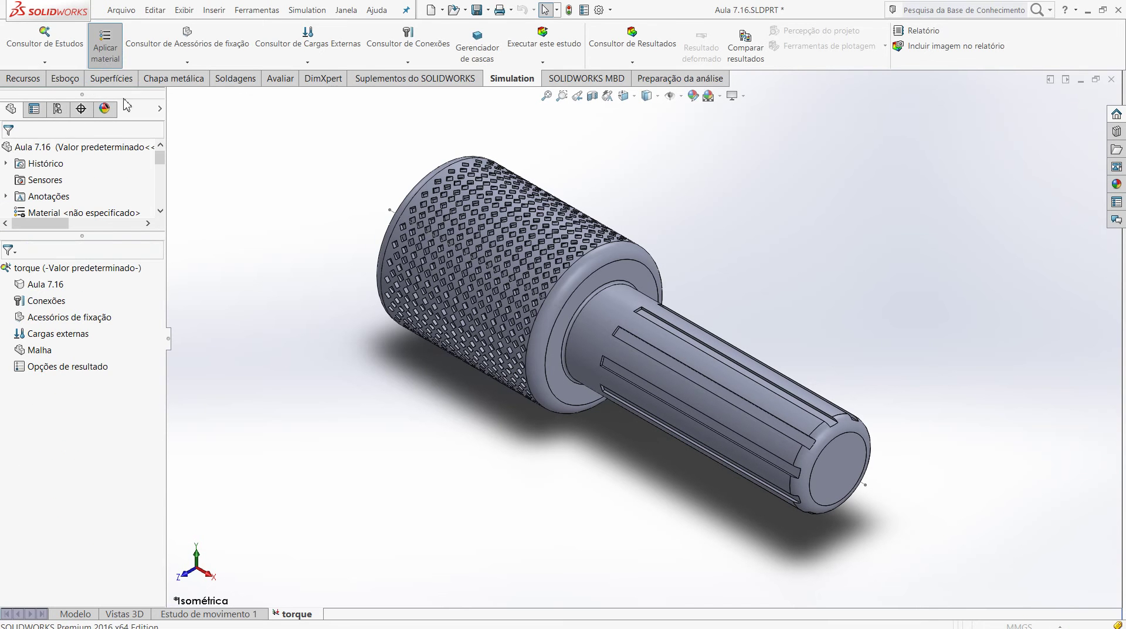
left_click(106, 218)
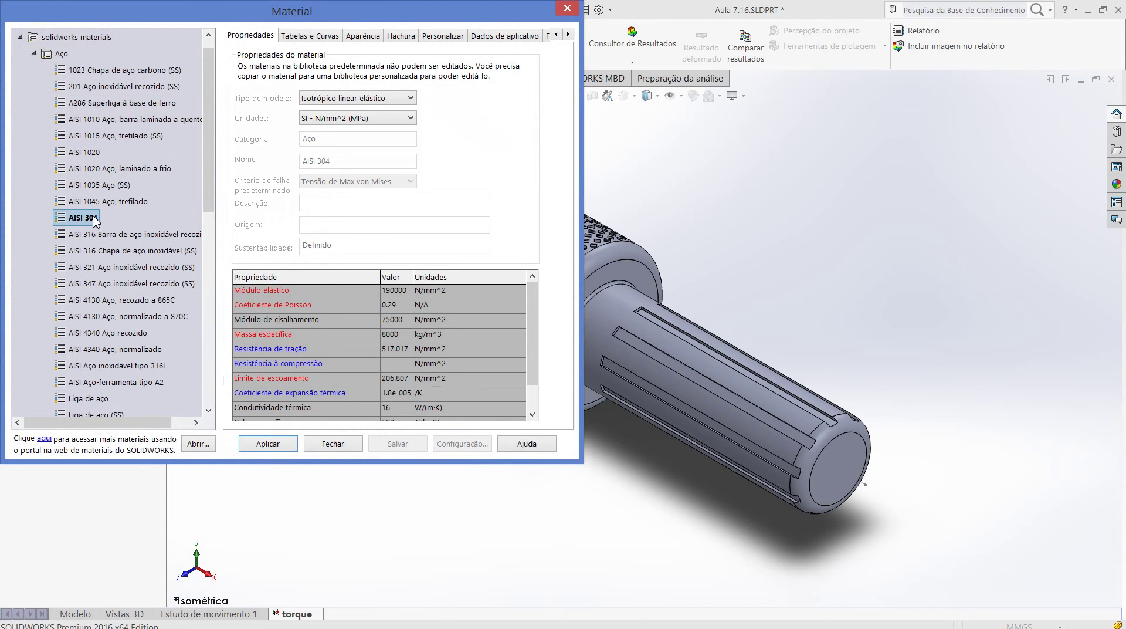
left_click(270, 444)
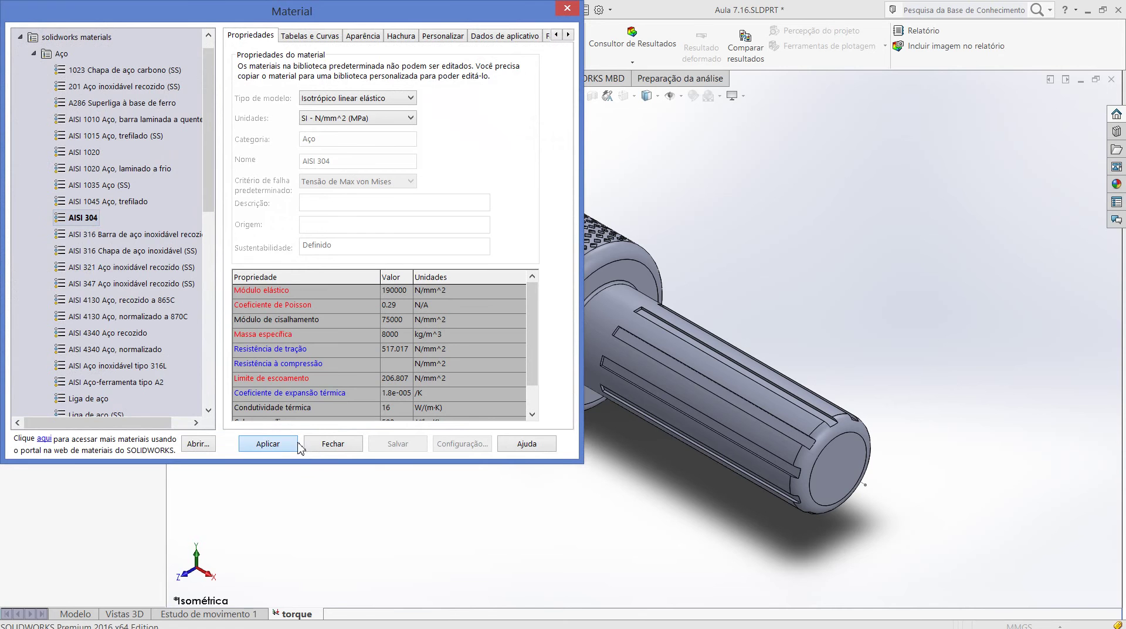
left_click(331, 444)
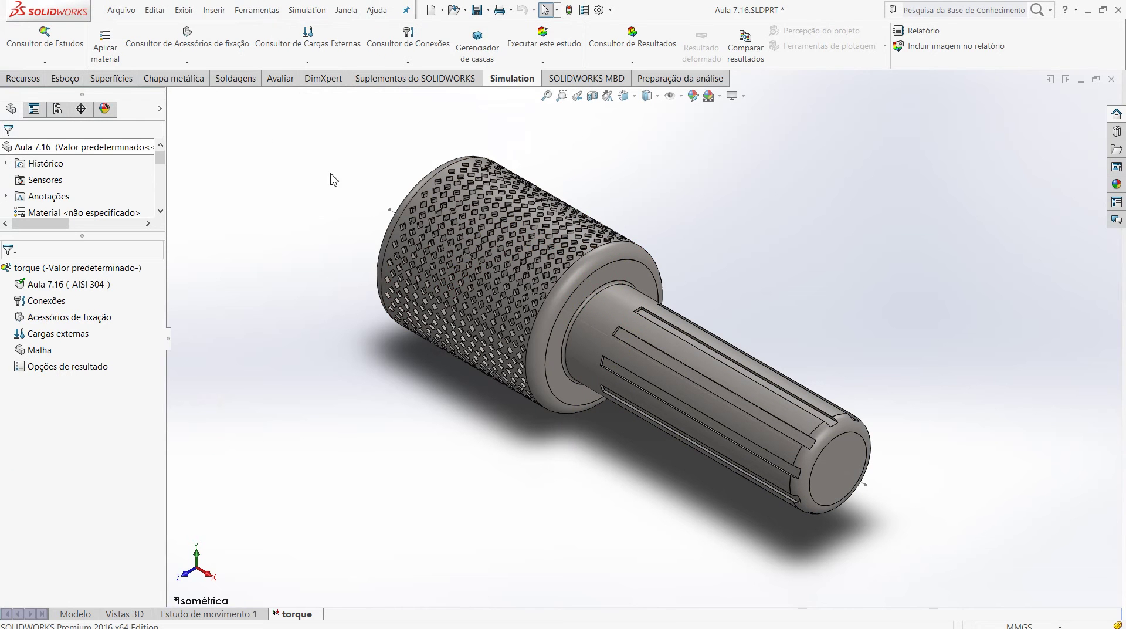
Add a fixed-geometry fixture on the knurled end face
left_click(202, 62)
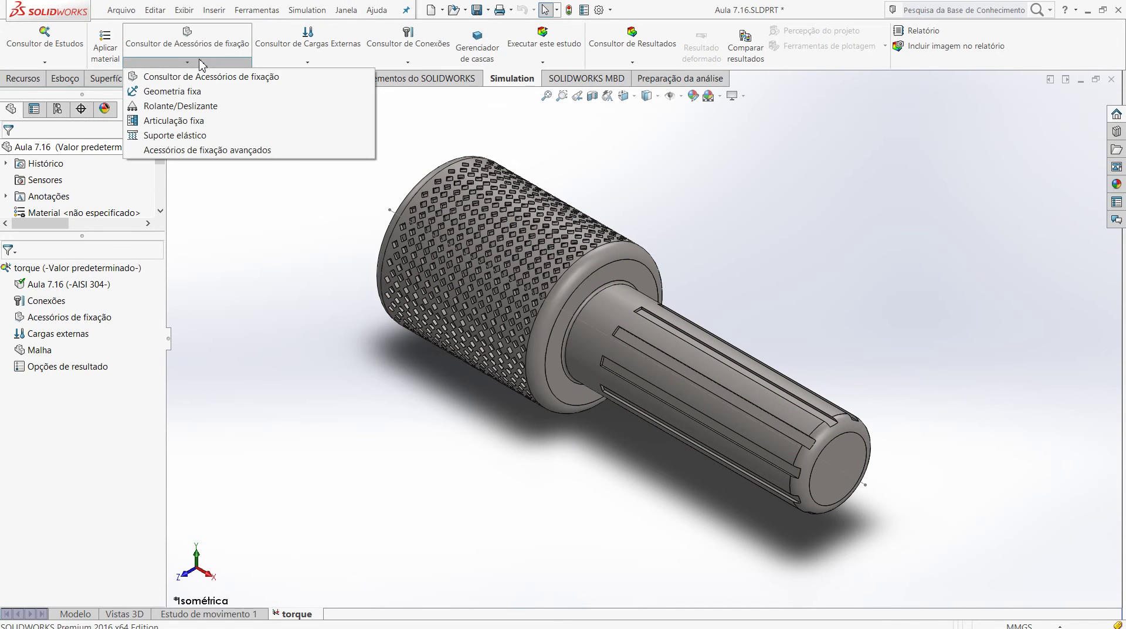
left_click(194, 92)
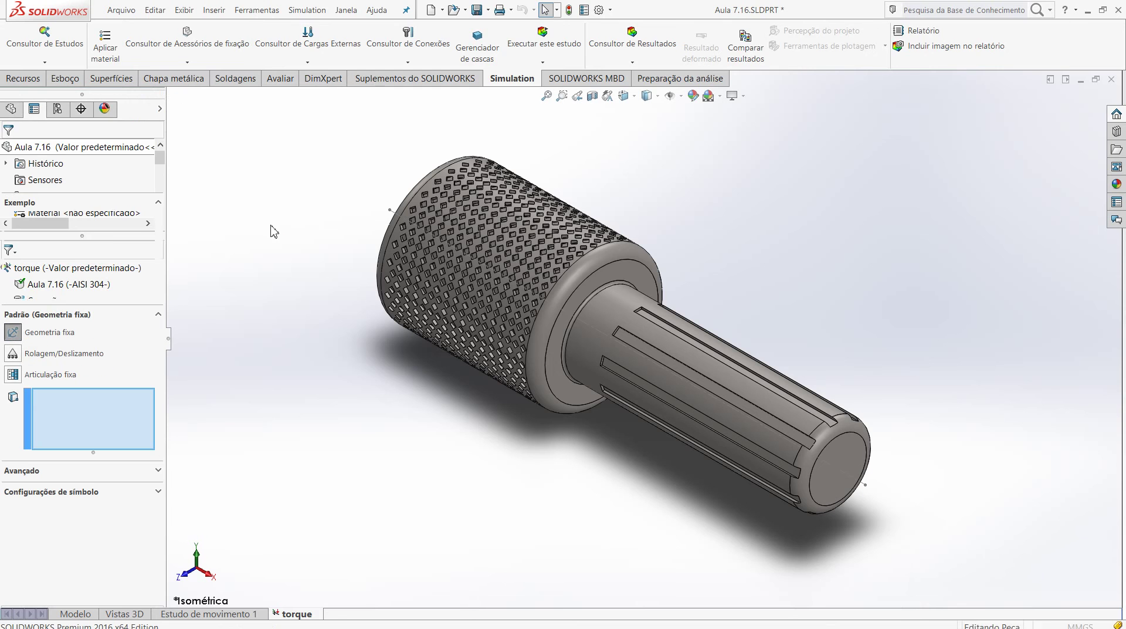
middle_click_drag(273, 227, 369, 339)
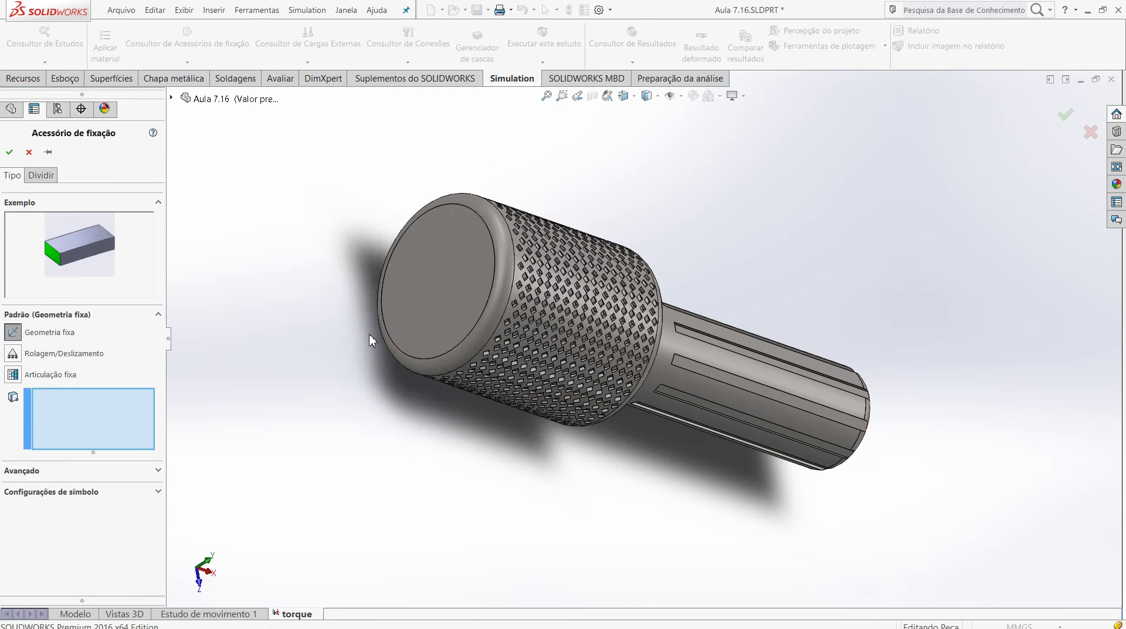
left_click(432, 340)
middle_click_drag(360, 402, 156, 300)
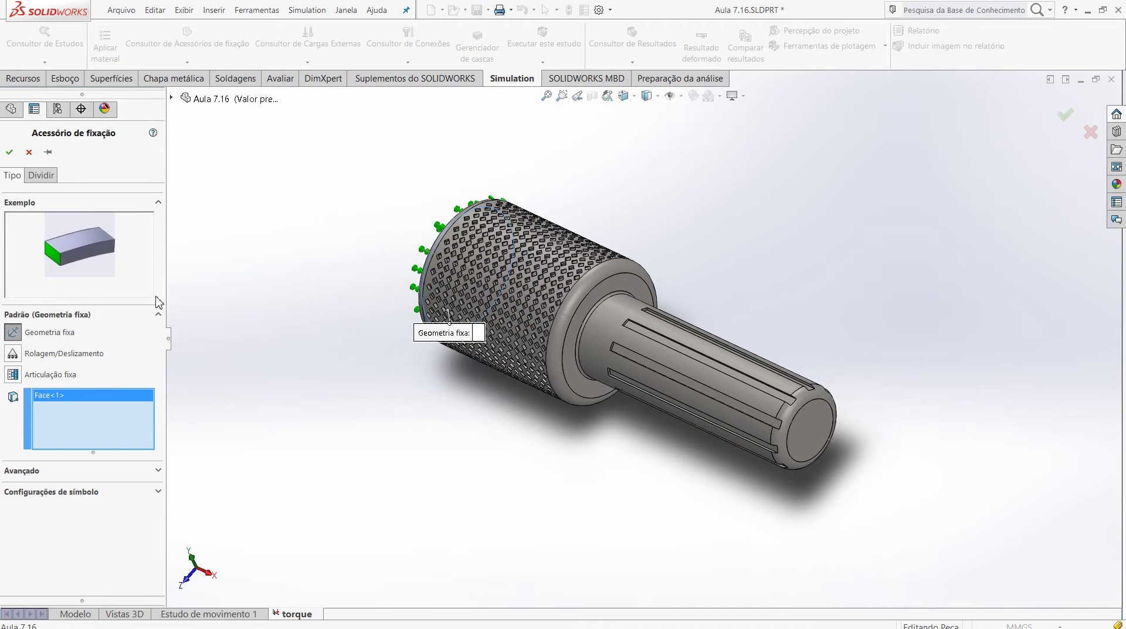
left_click(10, 153)
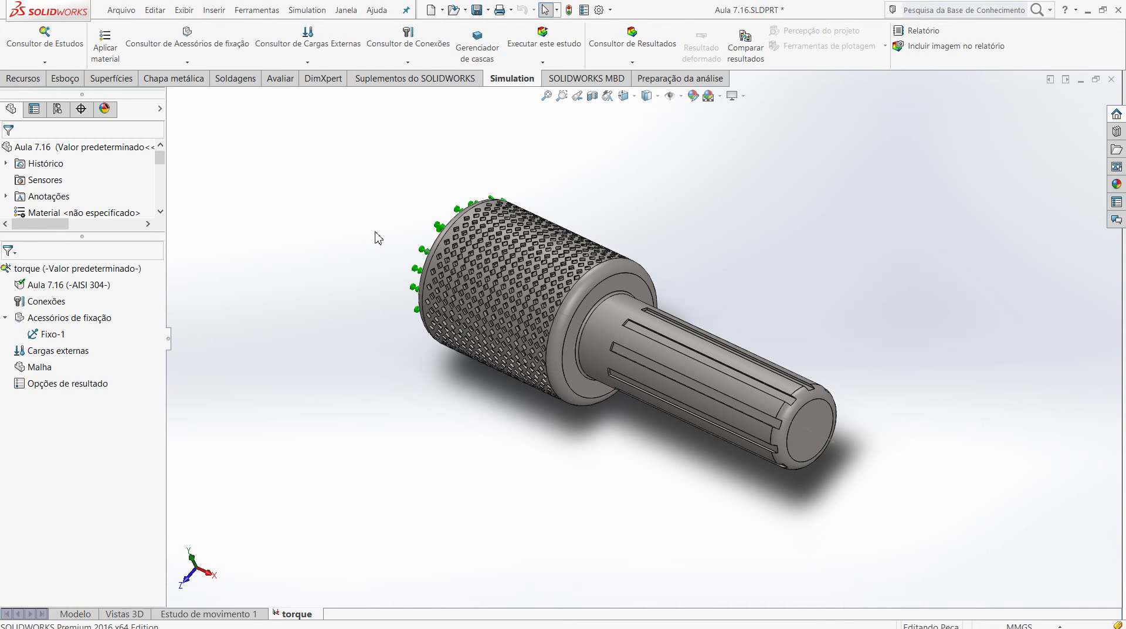
Apply a 10000 kgf.cm Metric (G) torque to the splined end face about the cylindrical face
left_click(306, 63)
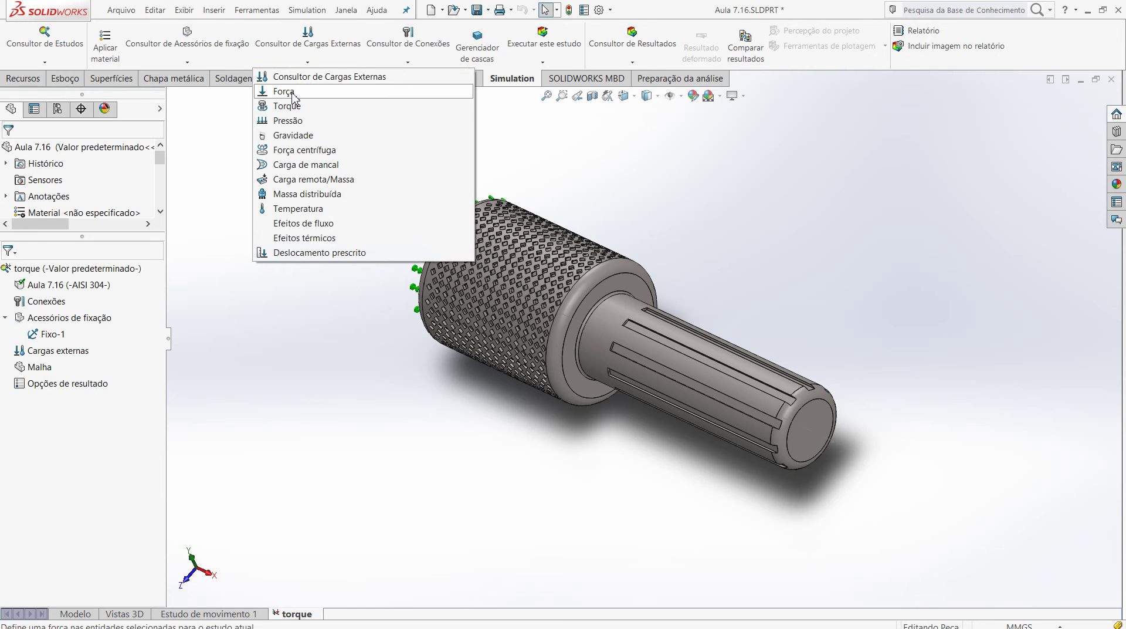
left_click(290, 107)
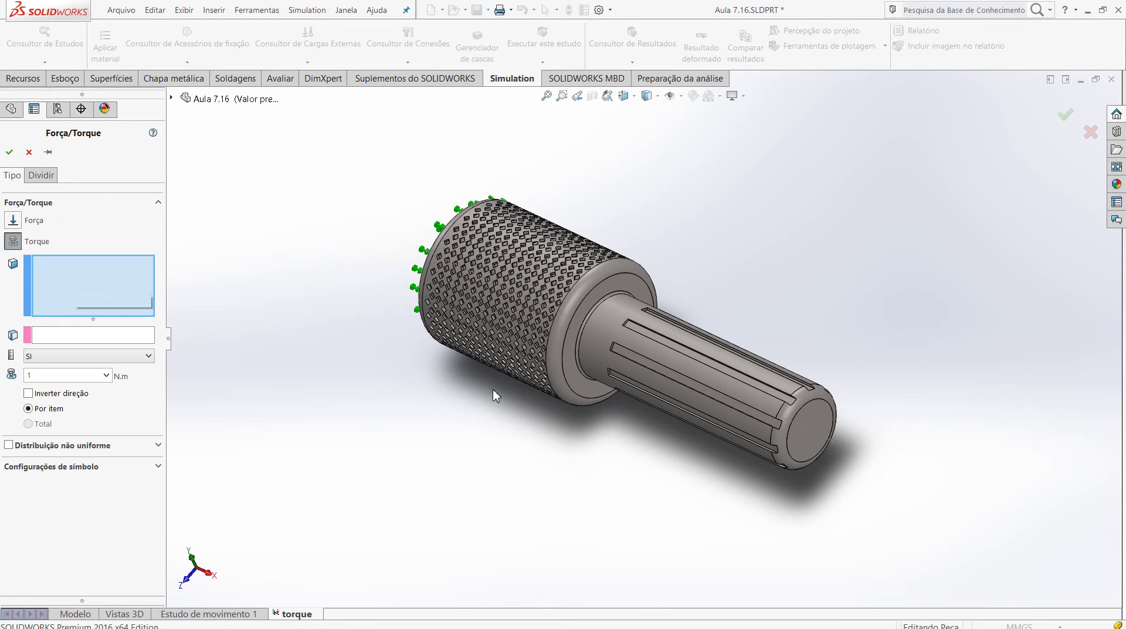
left_click(807, 442)
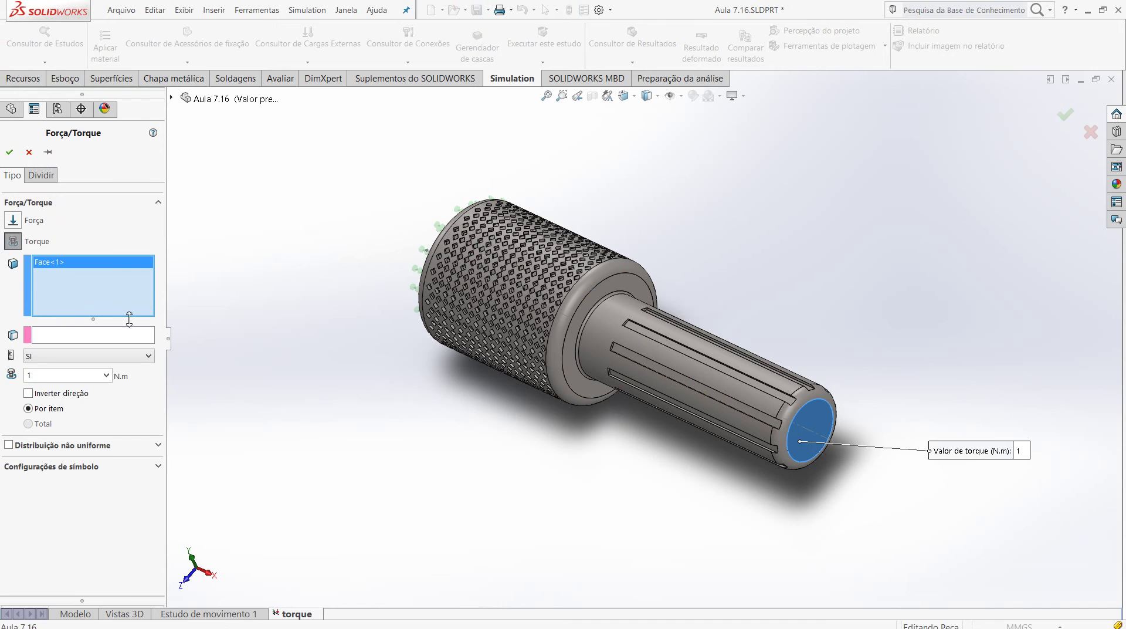
left_click(72, 337)
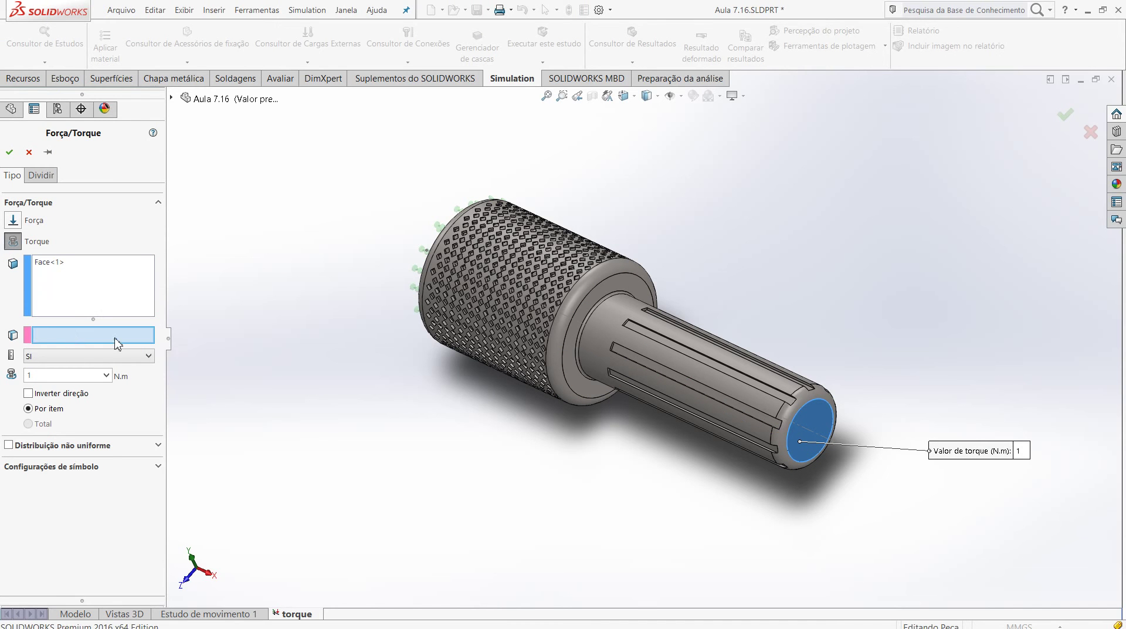
left_click(611, 327)
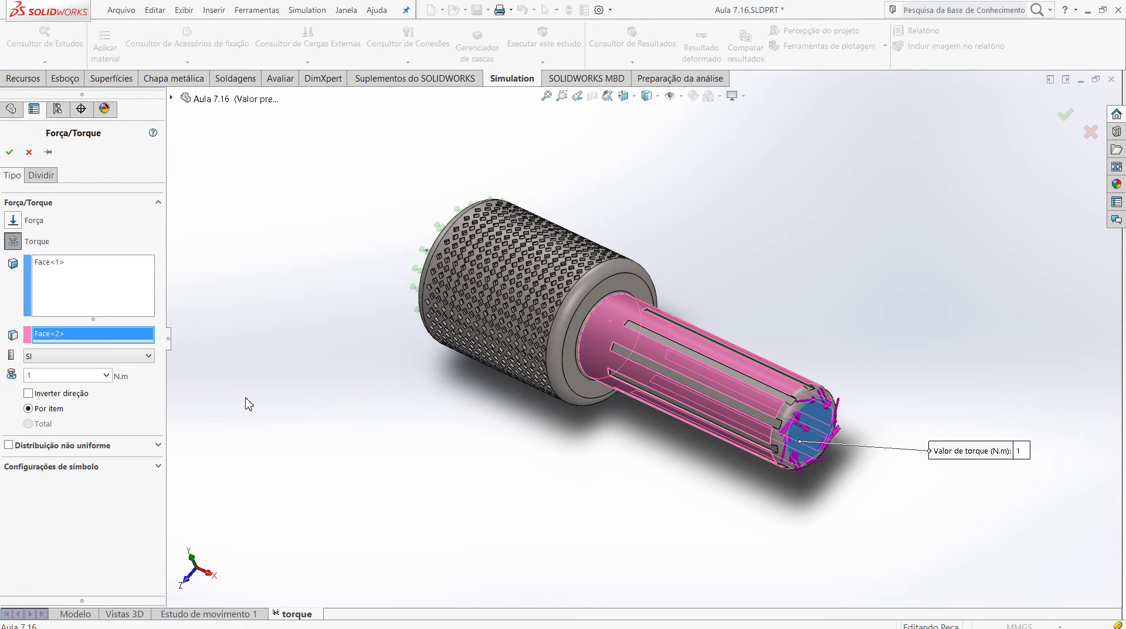
left_click(149, 356)
left_click(117, 389)
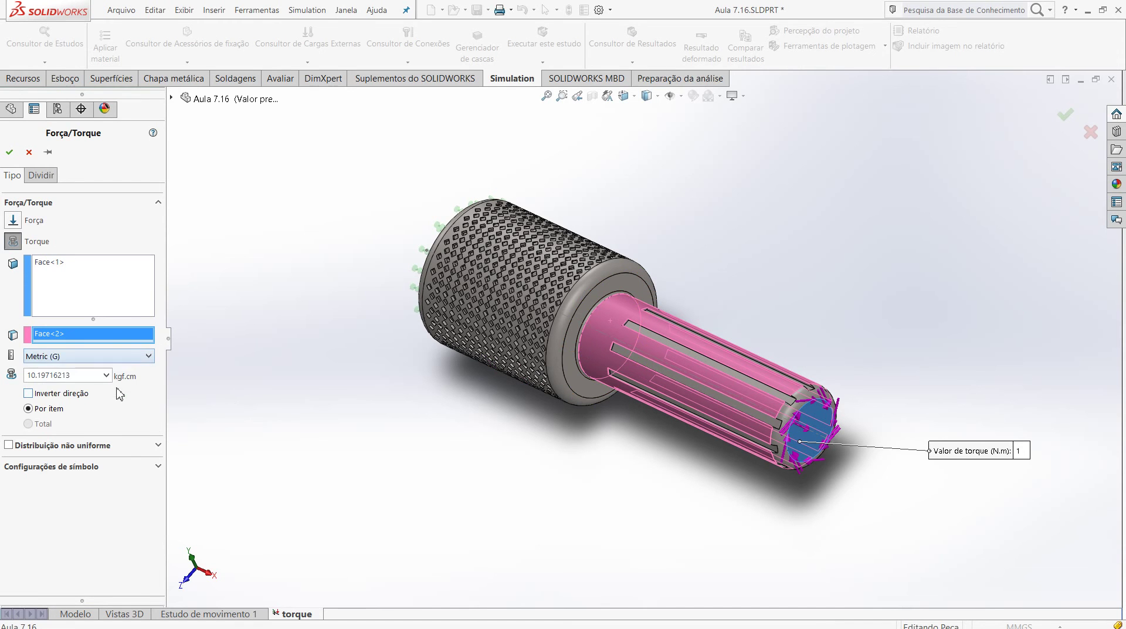
double_click(94, 376)
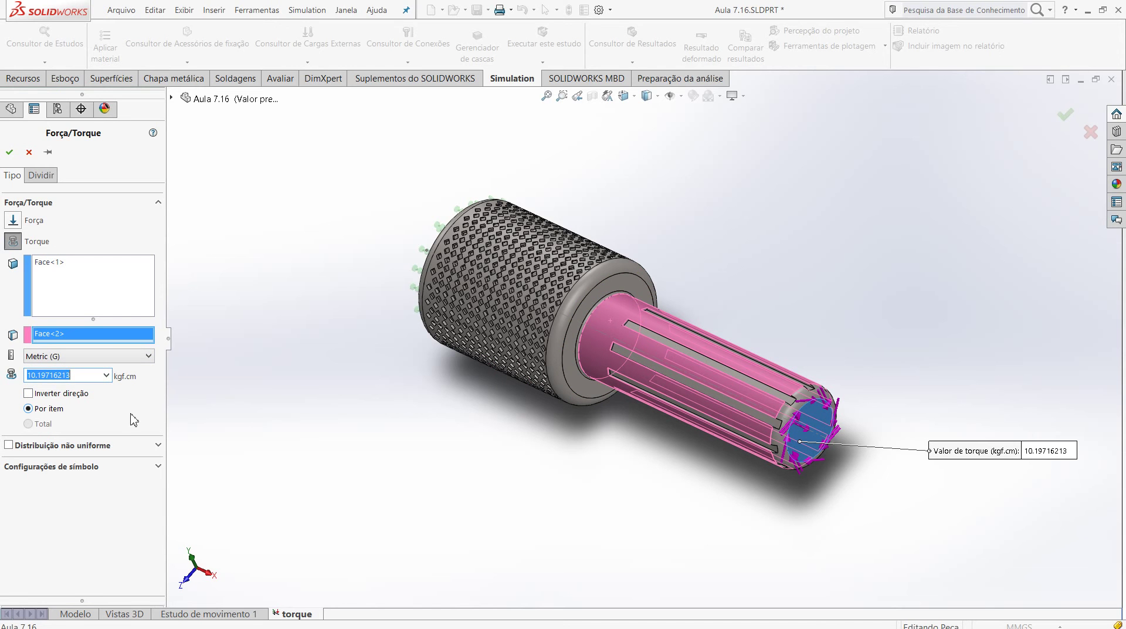
type("10000")
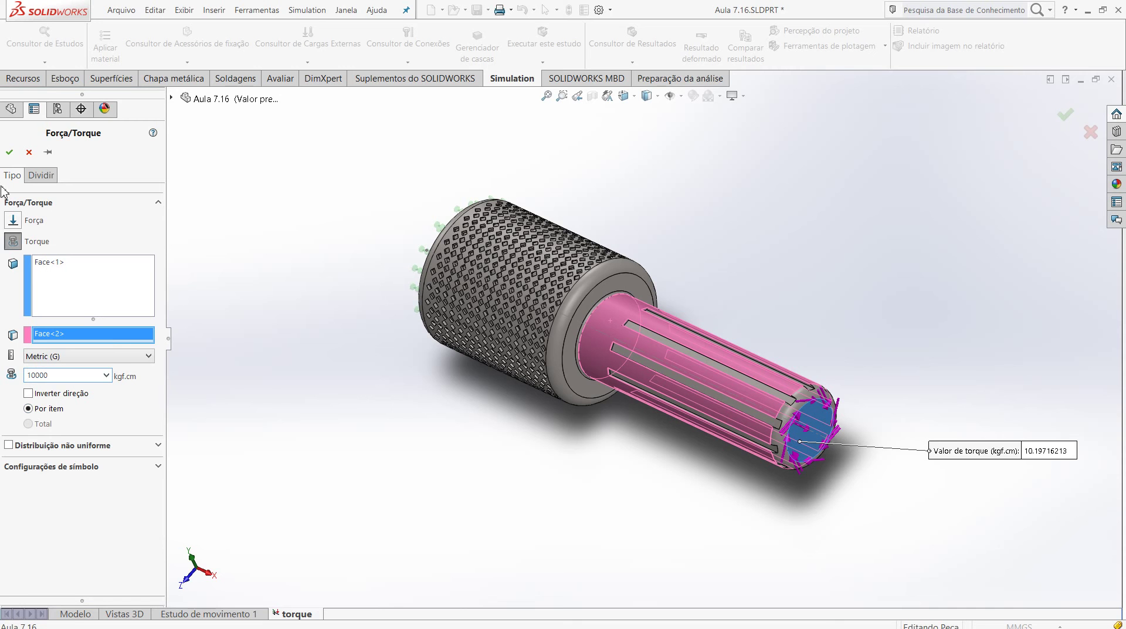
left_click(9, 154)
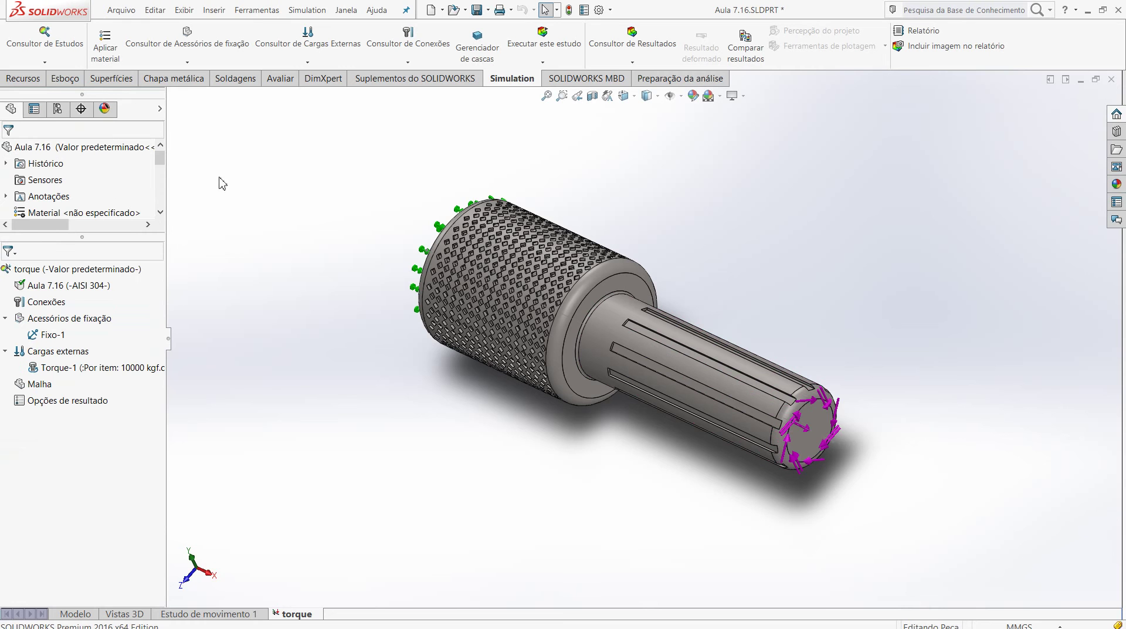
Generate a solid mesh with the density slider moved slightly toward Grossa
left_click(47, 418)
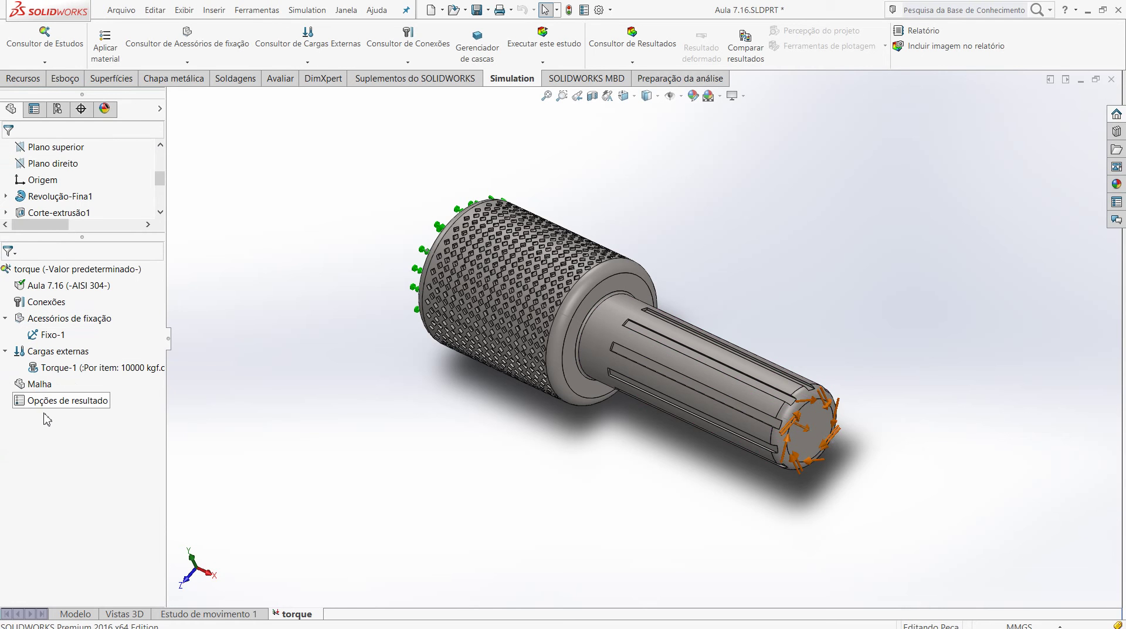
left_click(37, 387)
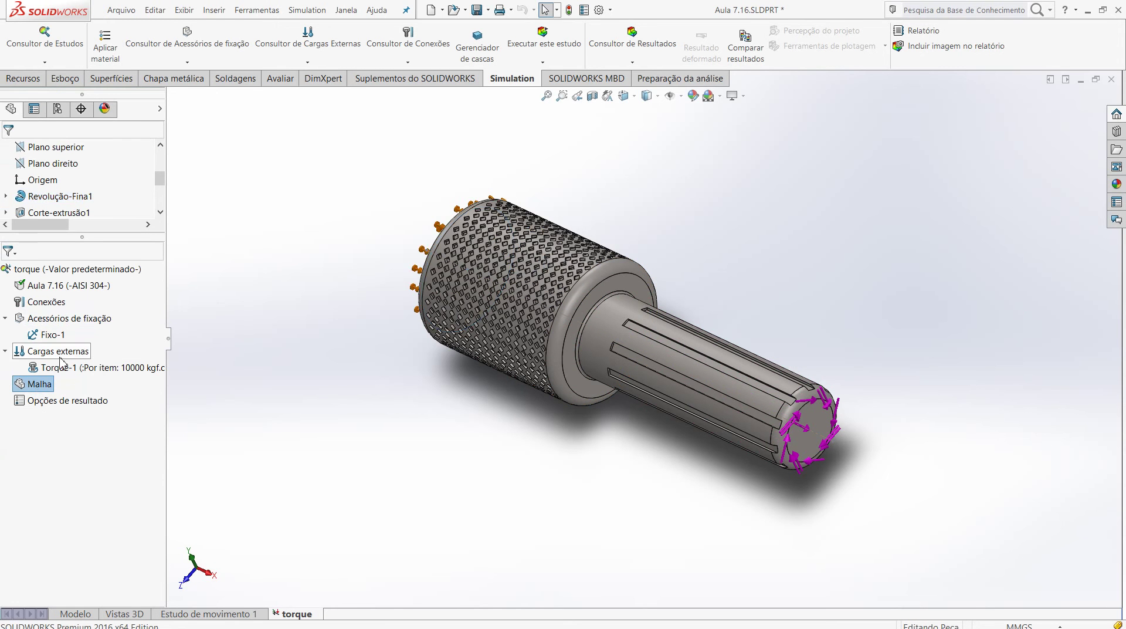
right_click(40, 388)
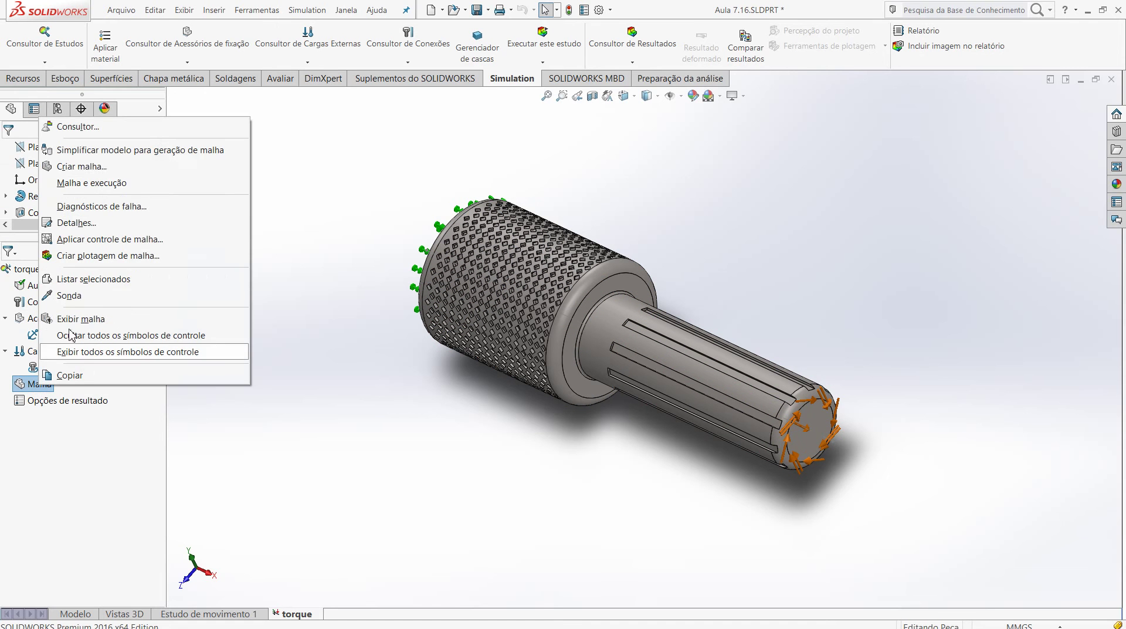
left_click(89, 181)
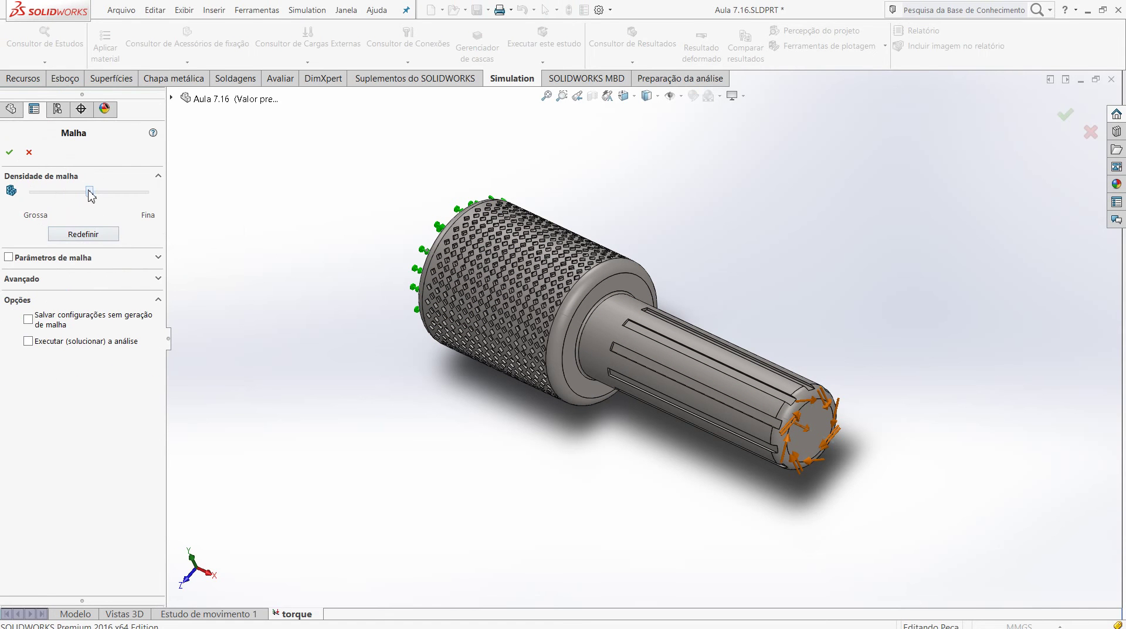
left_click_drag(90, 192, 74, 191)
left_click_drag(73, 197, 72, 199)
left_click(10, 152)
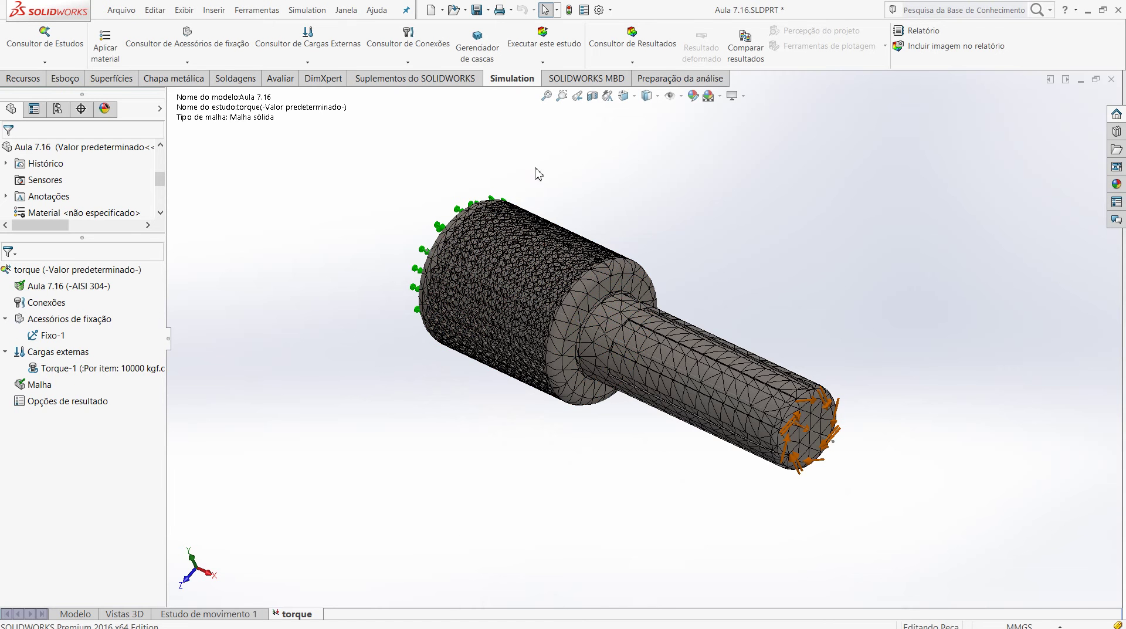
Run the torque study and view the von Mises plot peaking at 7.120e+06 N/m^2
left_click(525, 52)
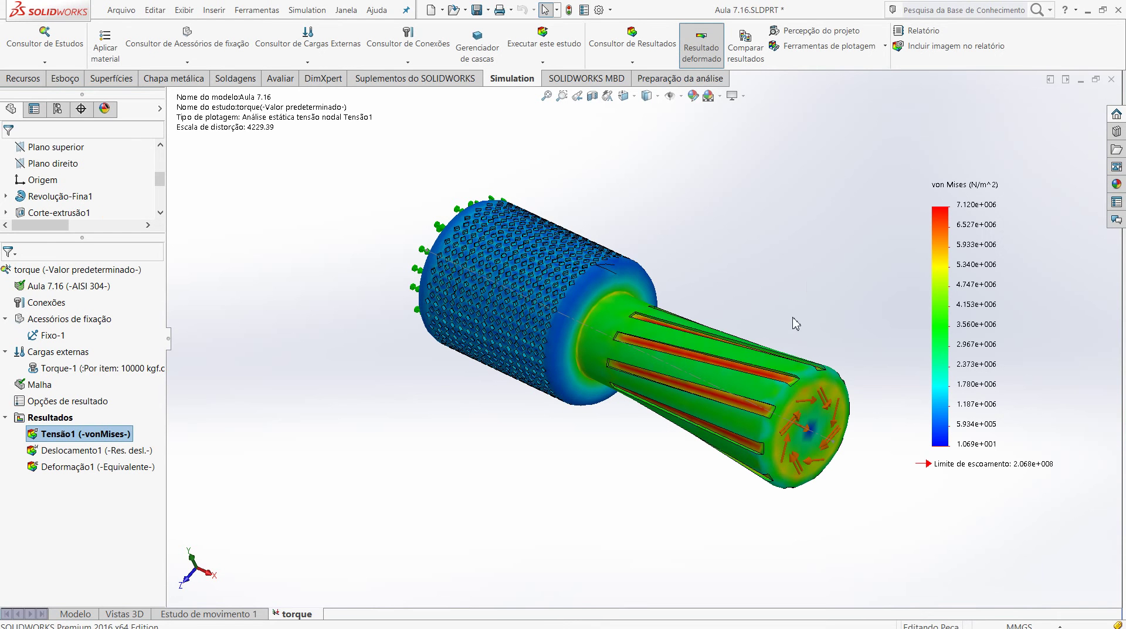
scroll(784, 384, "down", 2)
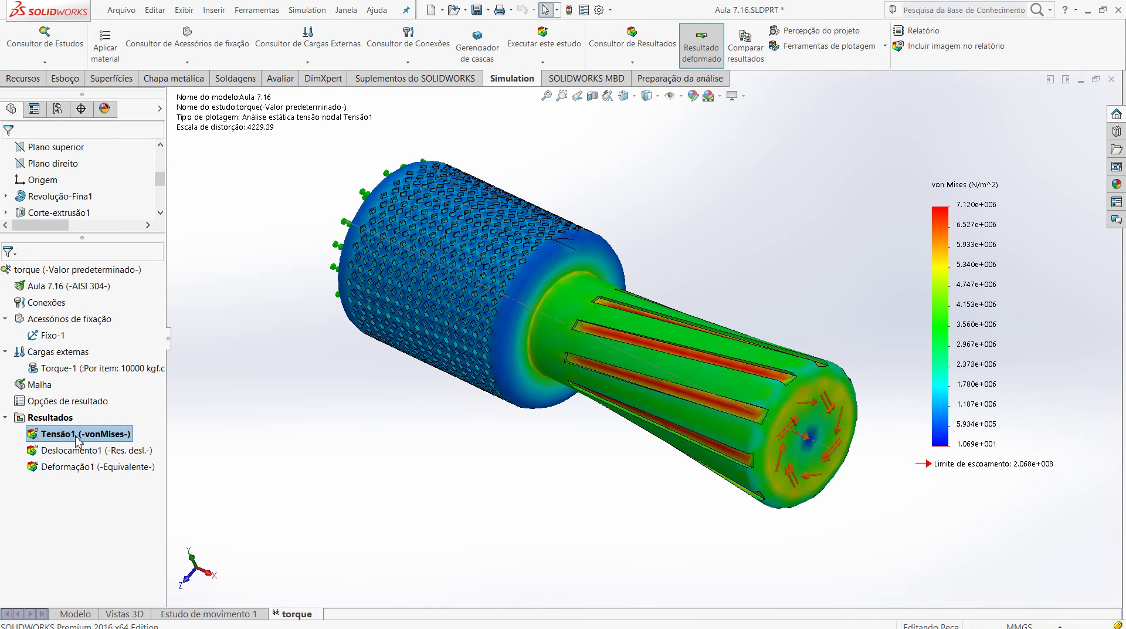
left_click(57, 434)
Show the von Mises stress plot in N/mm^2 (MPa)
double_click(57, 434)
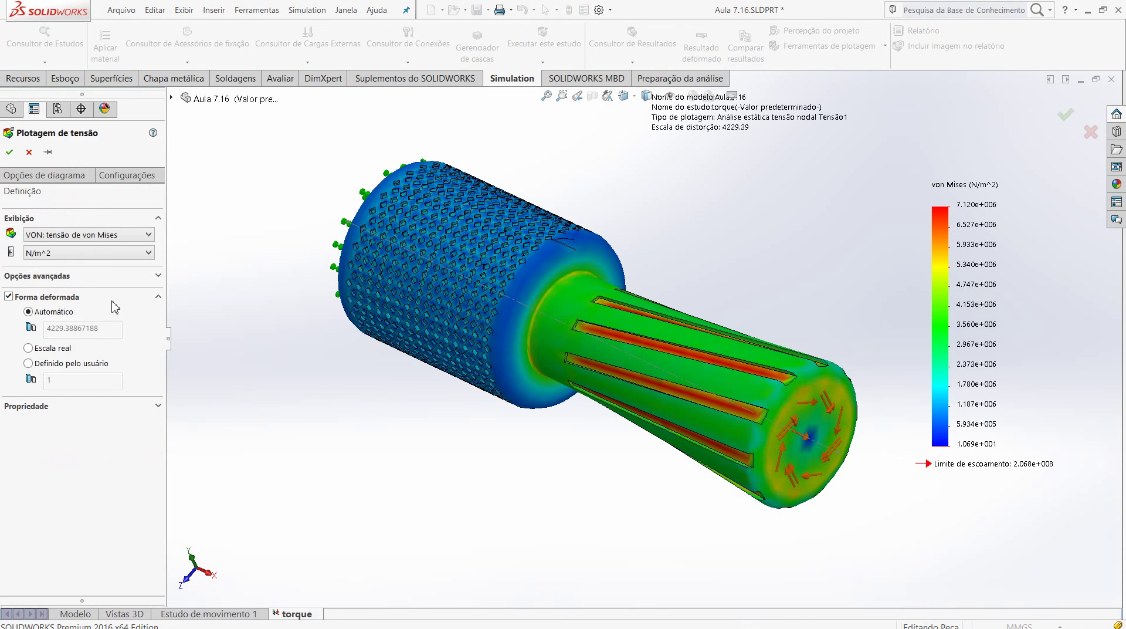
left_click(103, 253)
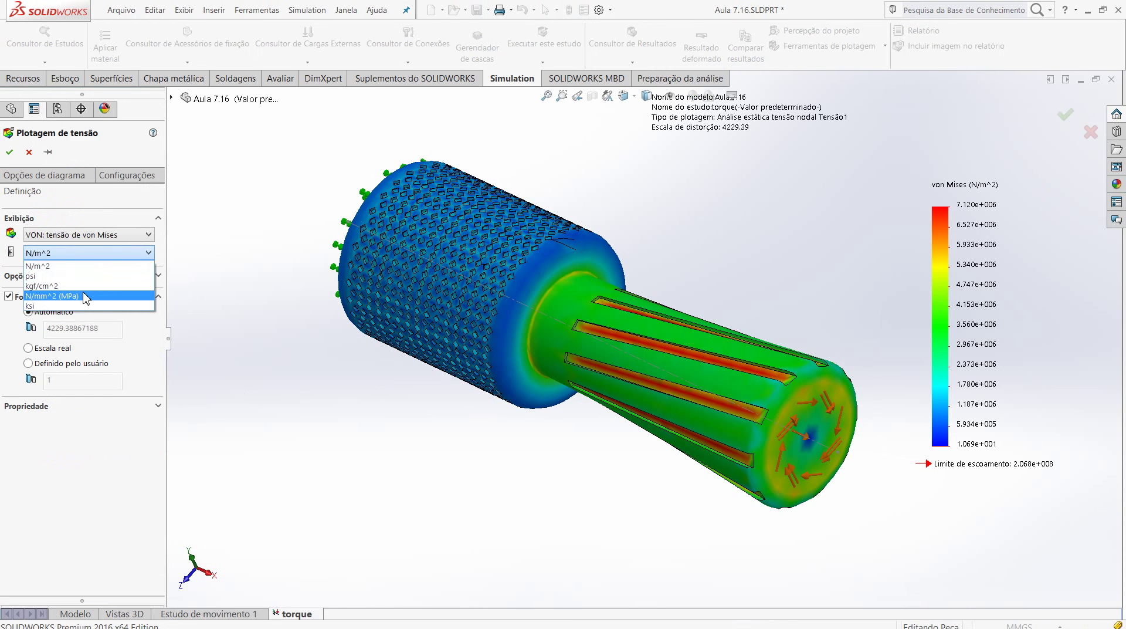
left_click(76, 274)
left_click(10, 154)
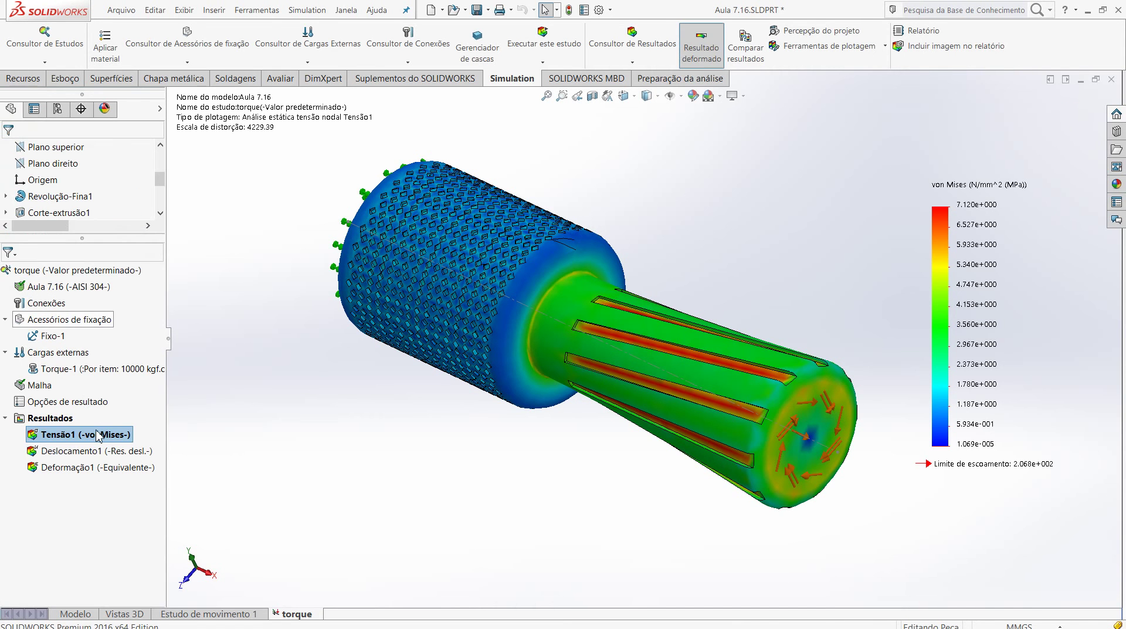
Set the legend to general number format, reading 7.12 maximum against 207 yield
double_click(976, 335)
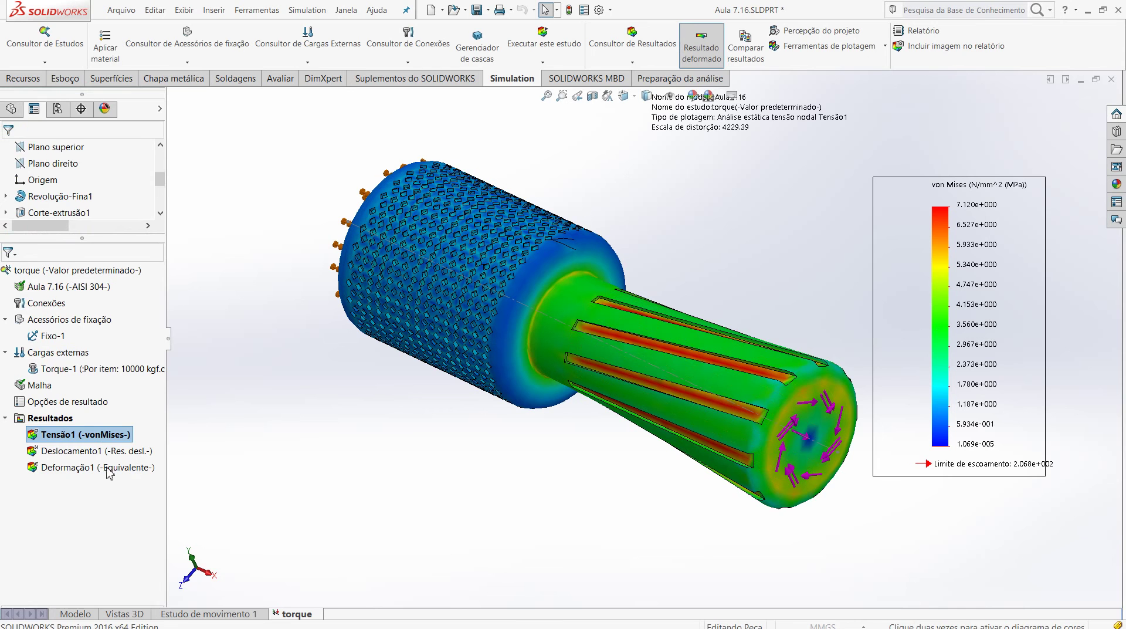
left_click(70, 544)
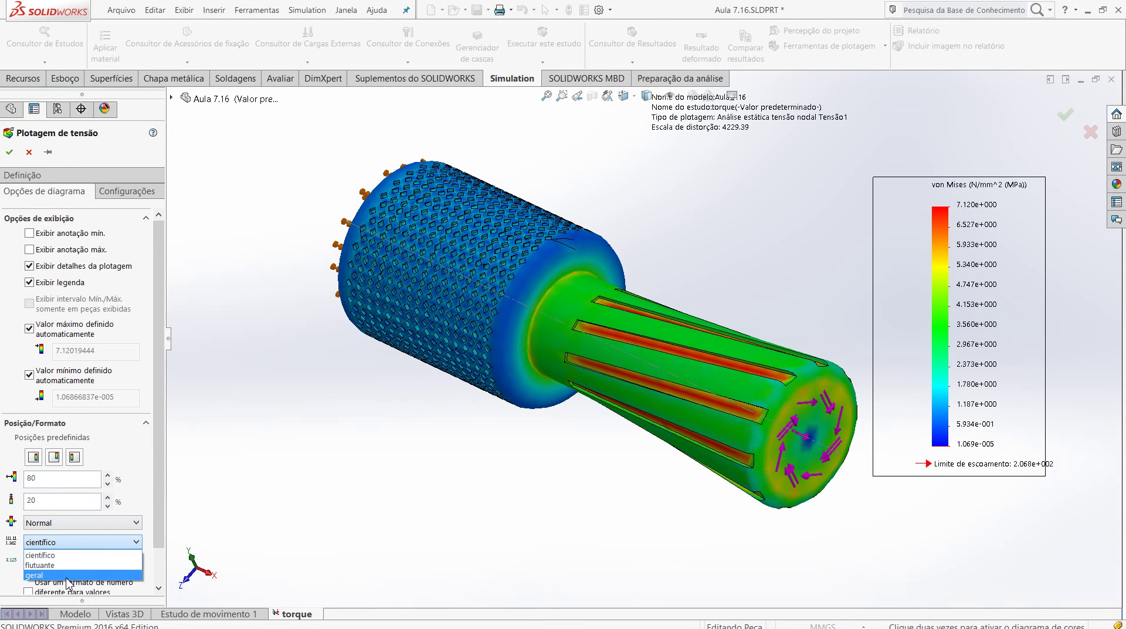
left_click(68, 581)
left_click(9, 152)
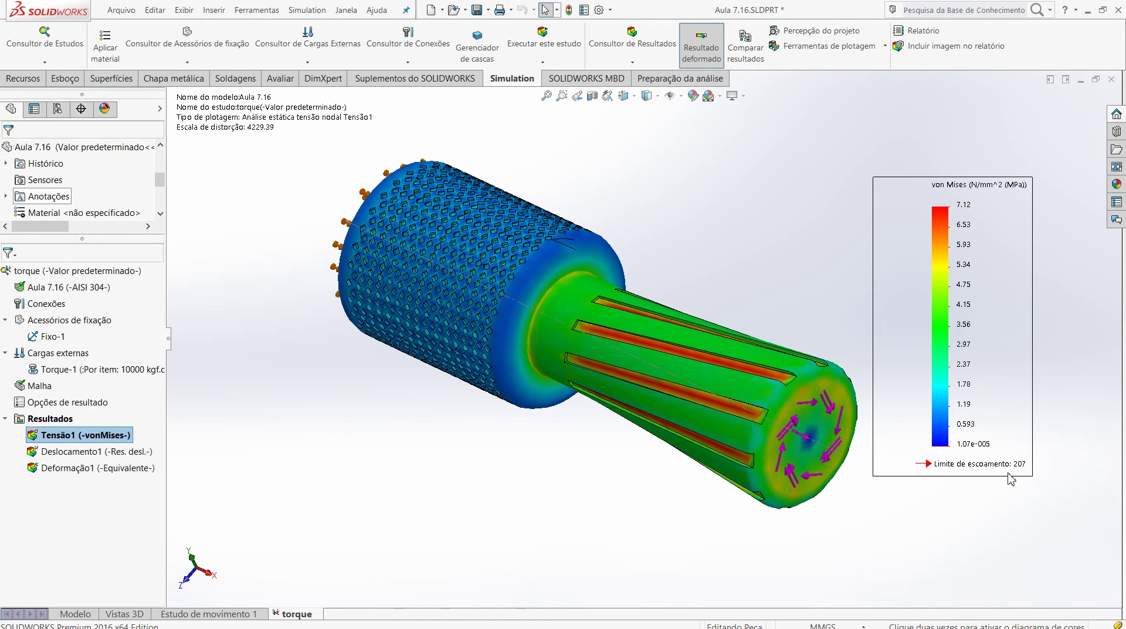
middle_click_drag(652, 483, 612, 244)
middle_click_drag(592, 237, 621, 551)
scroll(818, 387, "down", 2)
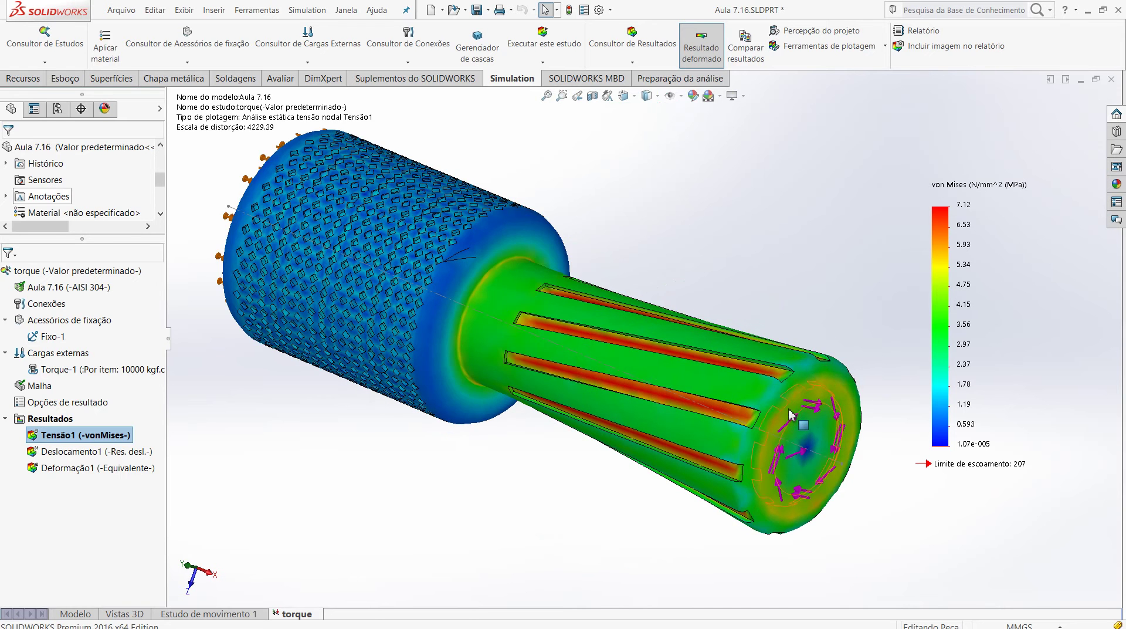
scroll(817, 387, "up", 2)
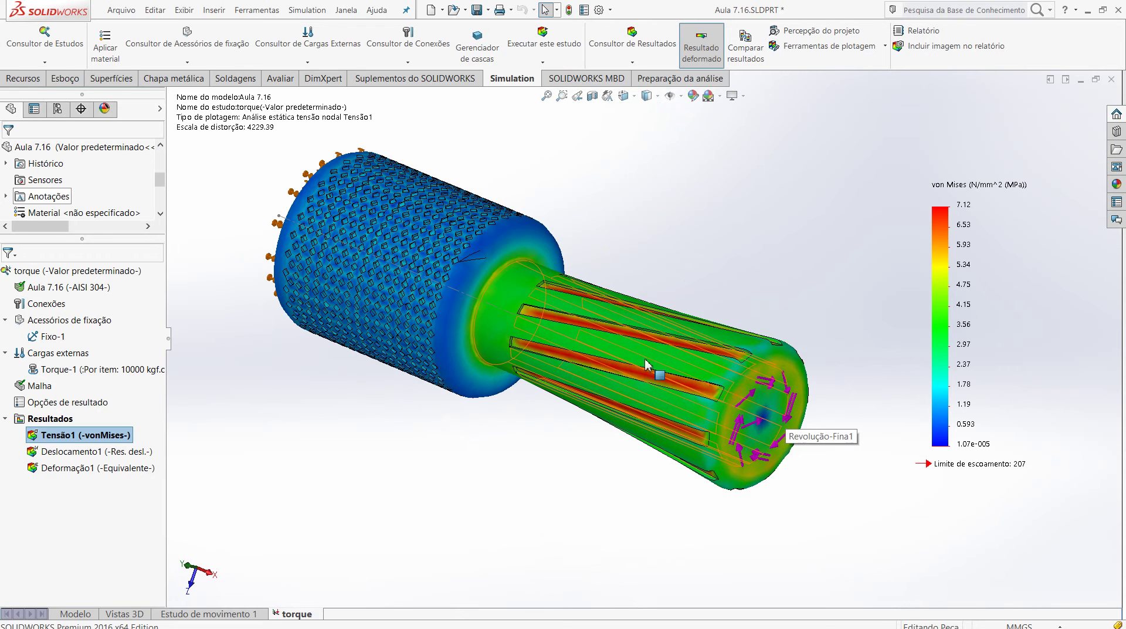
scroll(737, 389, "down", 1)
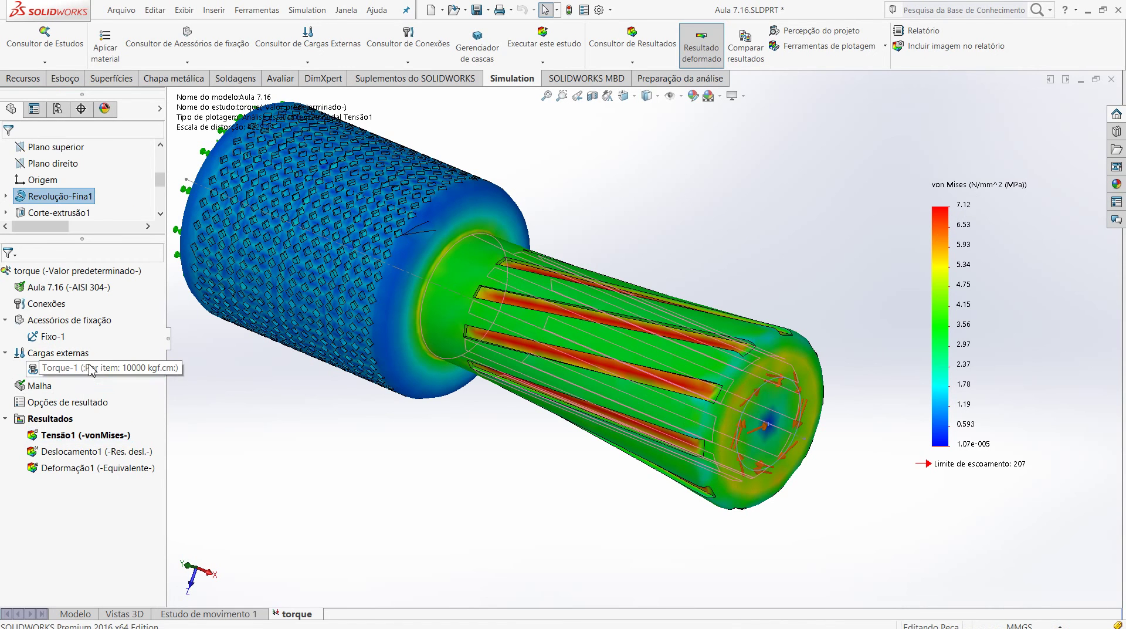
Raise Torque-1 from 10000 to 50000 kgf.cm and re-run the study
double_click(91, 369)
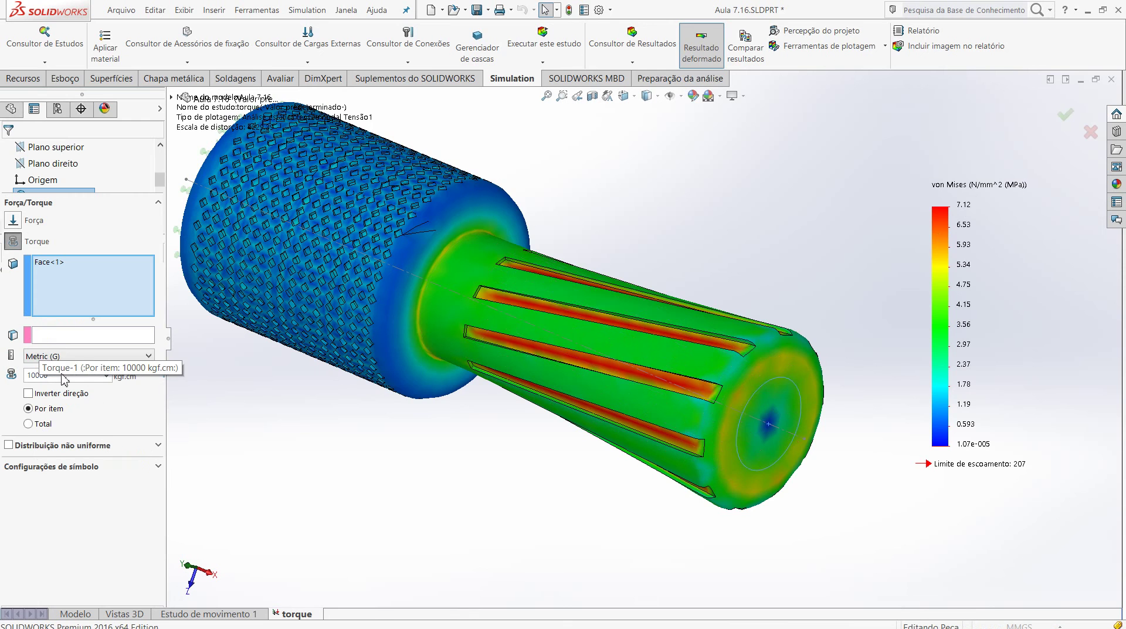
left_click(34, 376)
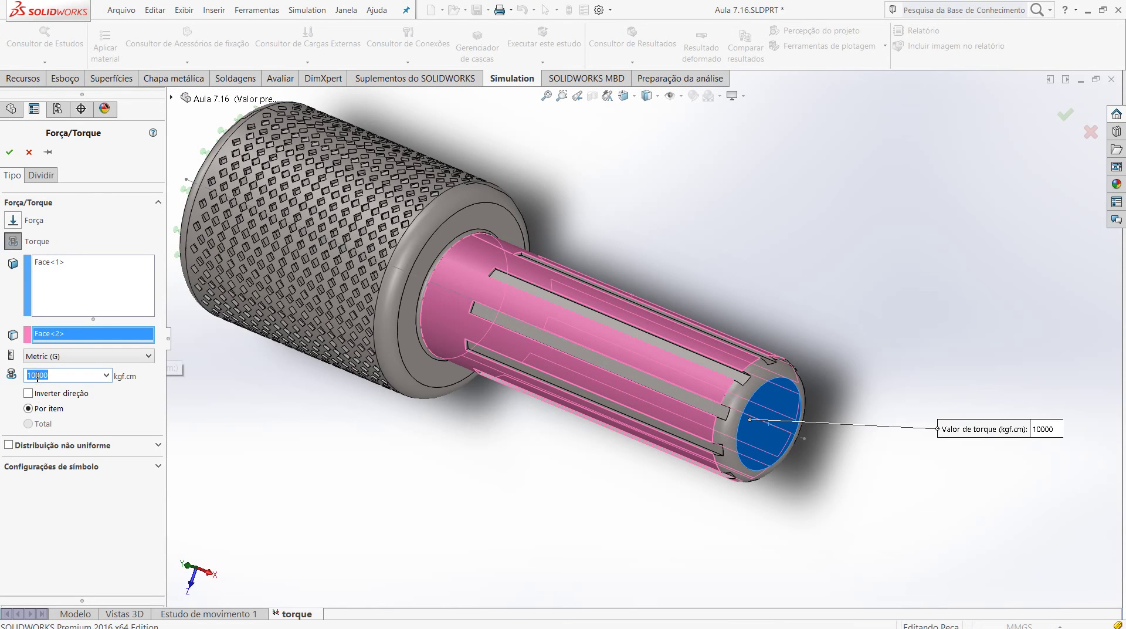
left_click(32, 375)
left_click(9, 152)
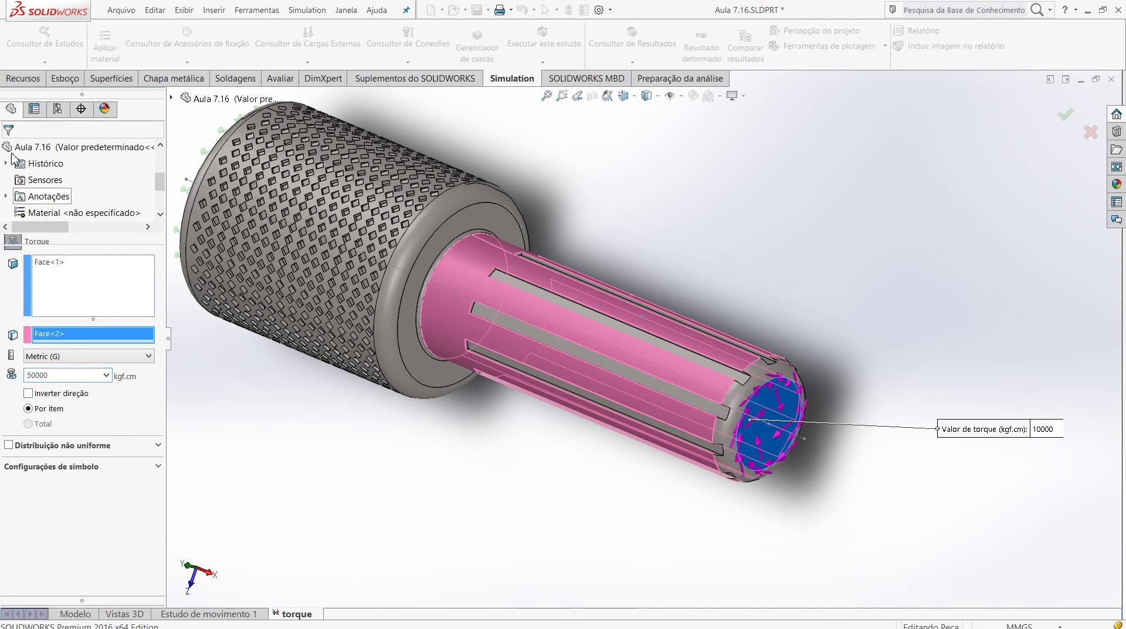
left_click(549, 44)
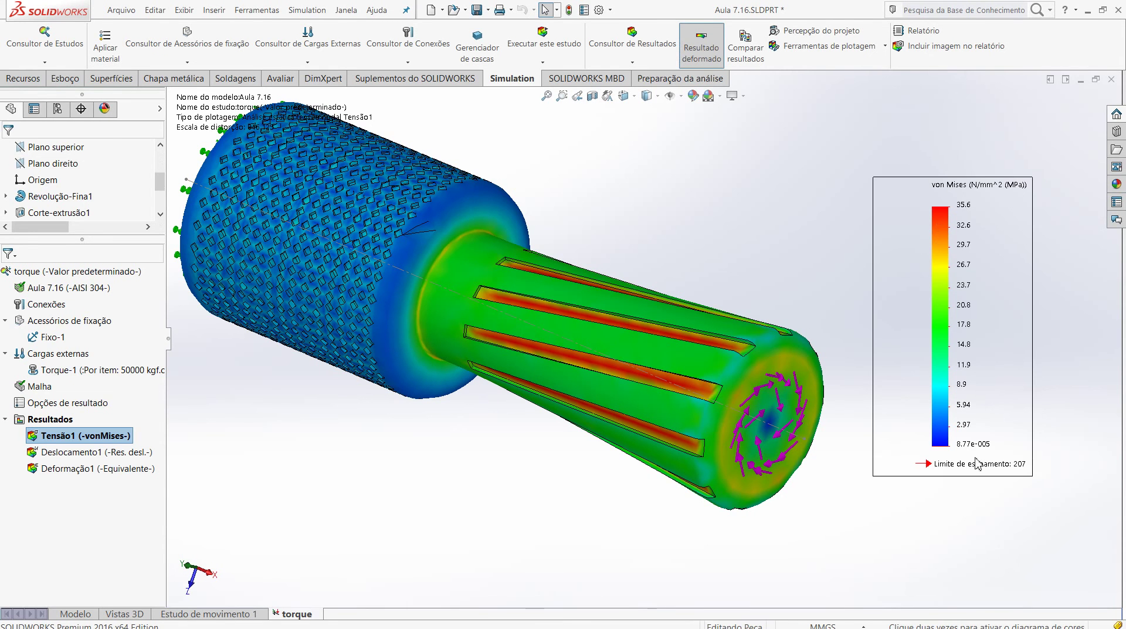
Display the Deslocamento1 displacement and Deformação1 equivalent strain plots
left_click(98, 451)
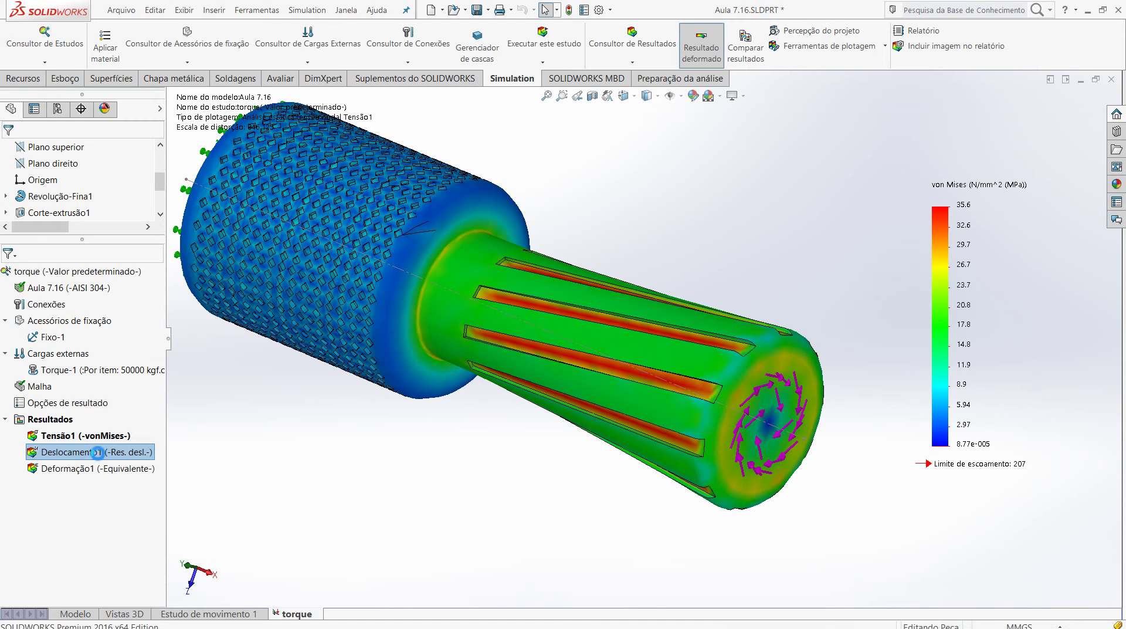
double_click(97, 452)
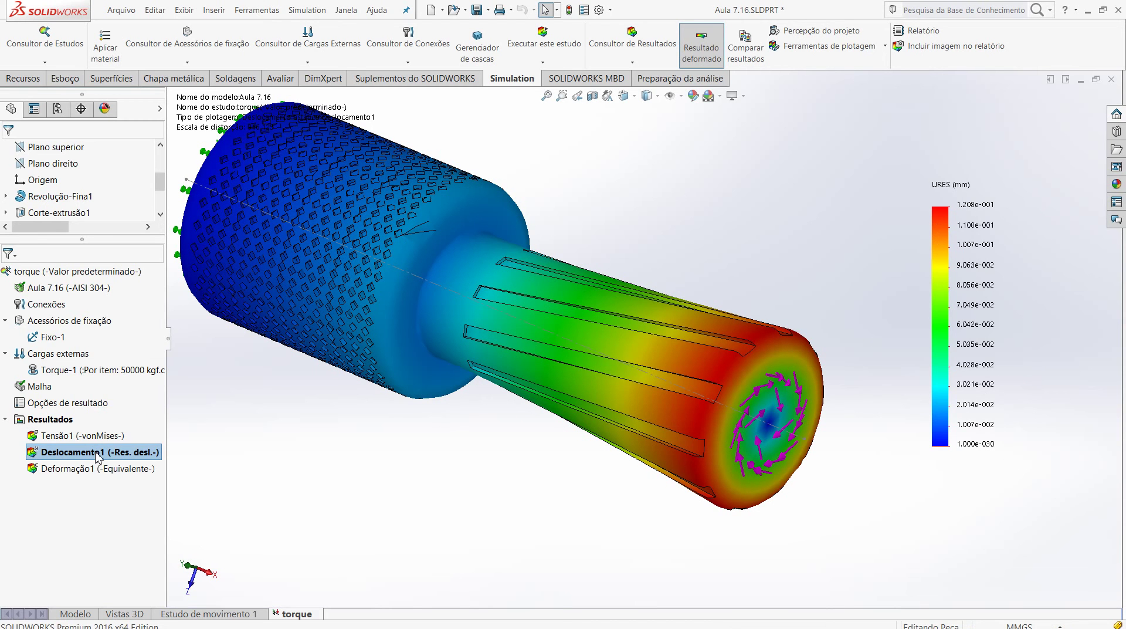
left_click(83, 469)
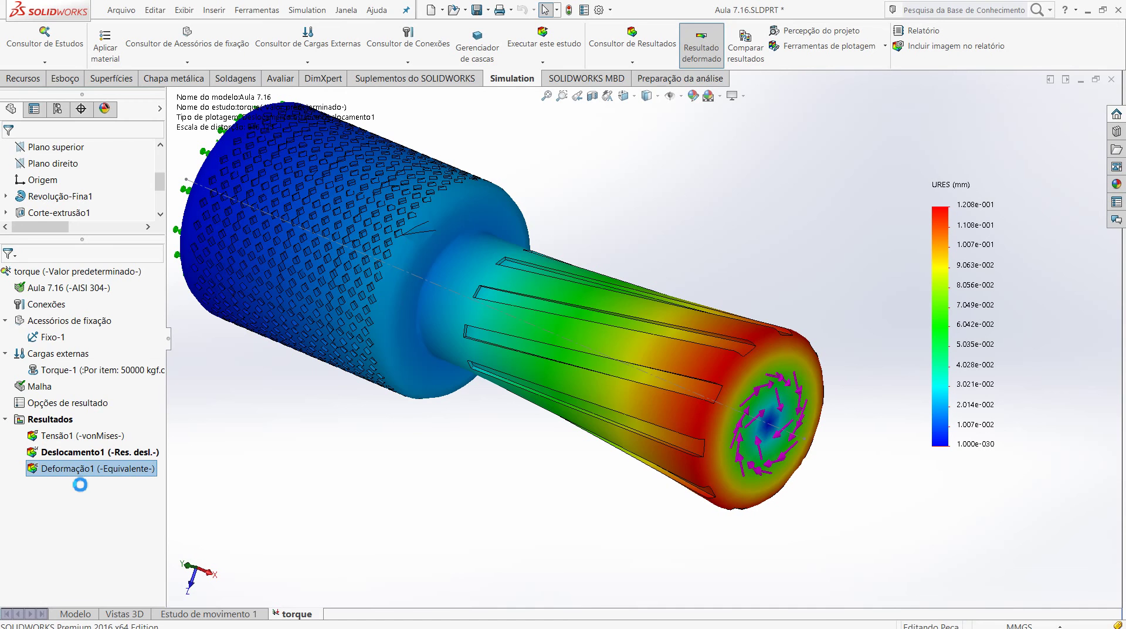
Redisplay the Tensão1 von Mises plot and start animating it
double_click(75, 436)
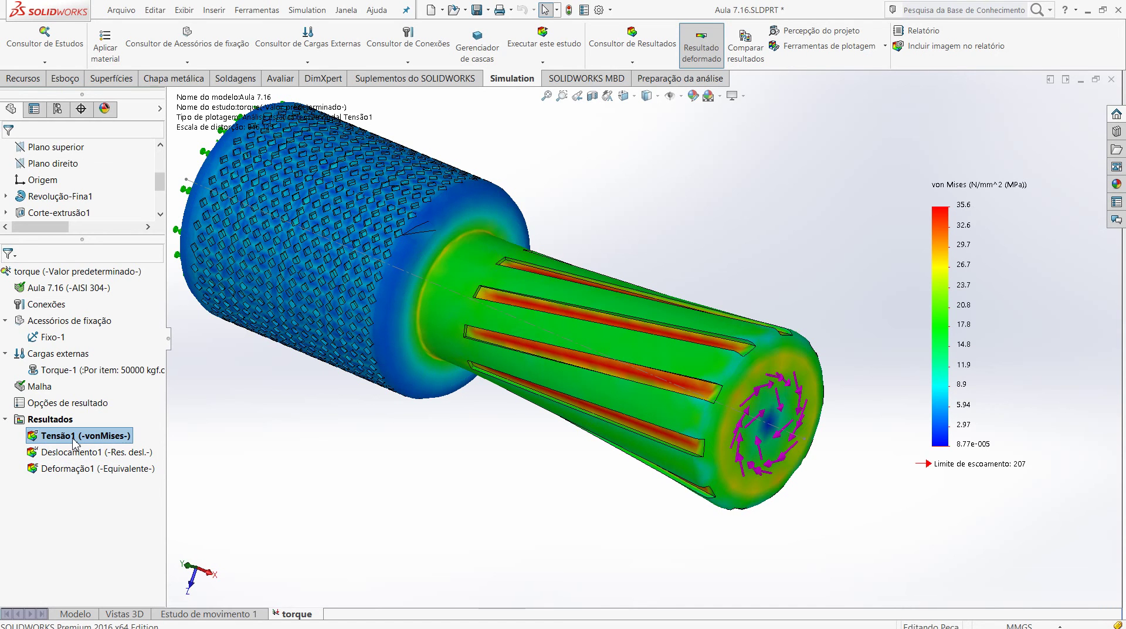
right_click(74, 441)
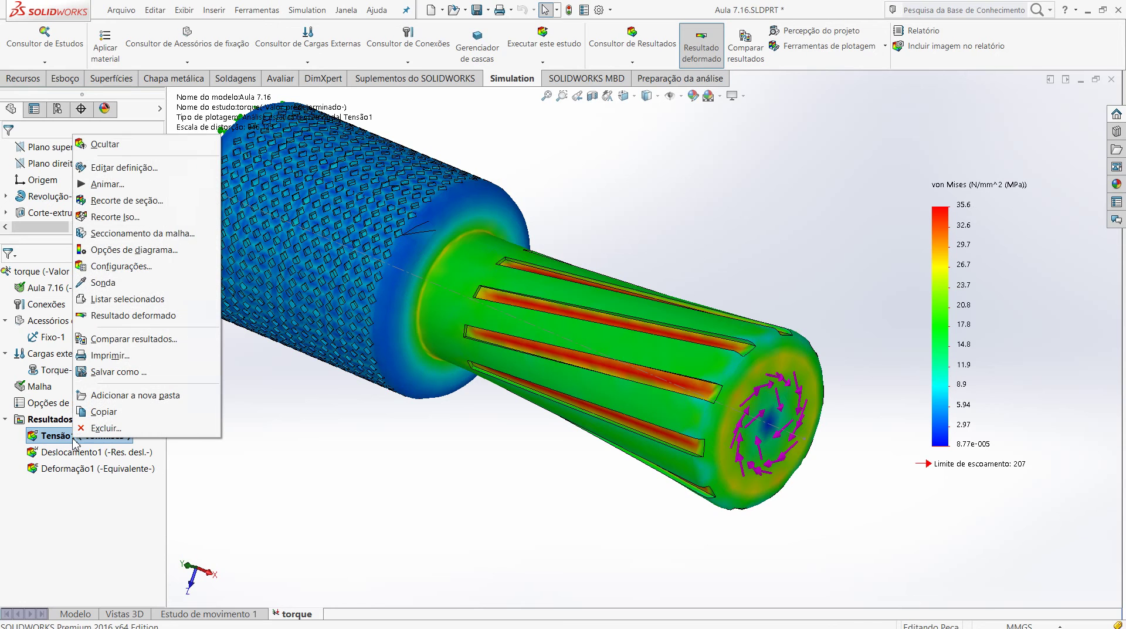
left_click(105, 185)
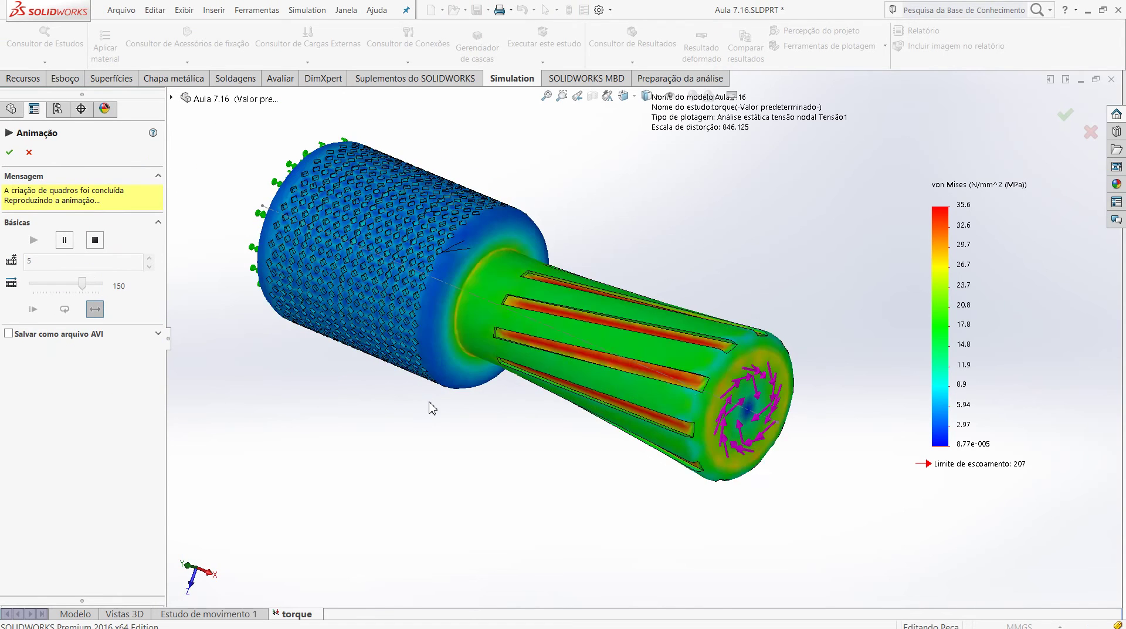
Watch the stress animation from the fixed end and the shaft's end face, then stop it
middle_click_drag(445, 392, 568, 196)
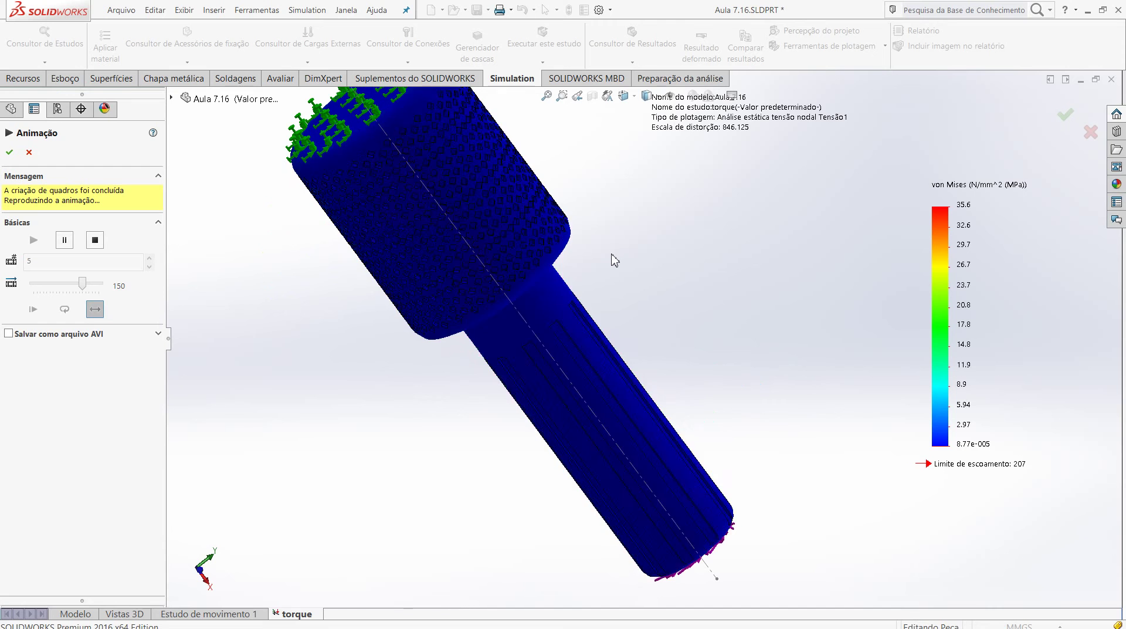
middle_click_drag(610, 271, 529, 155)
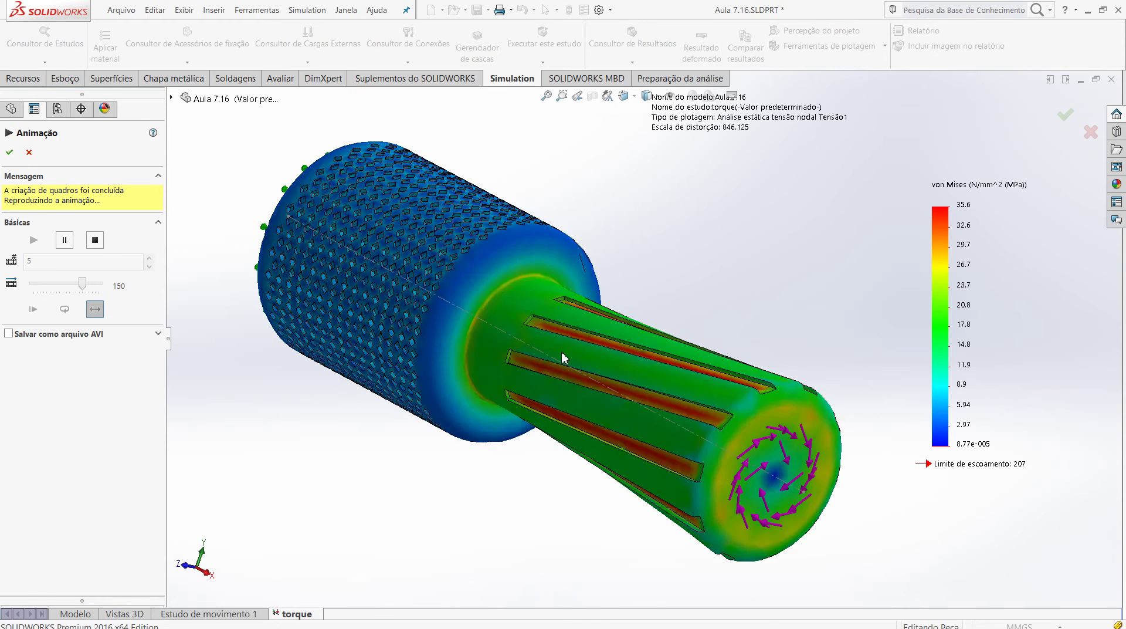
left_click(93, 241)
Close the stress animation and animate the Deslocamento1 displacement result
left_click(28, 154)
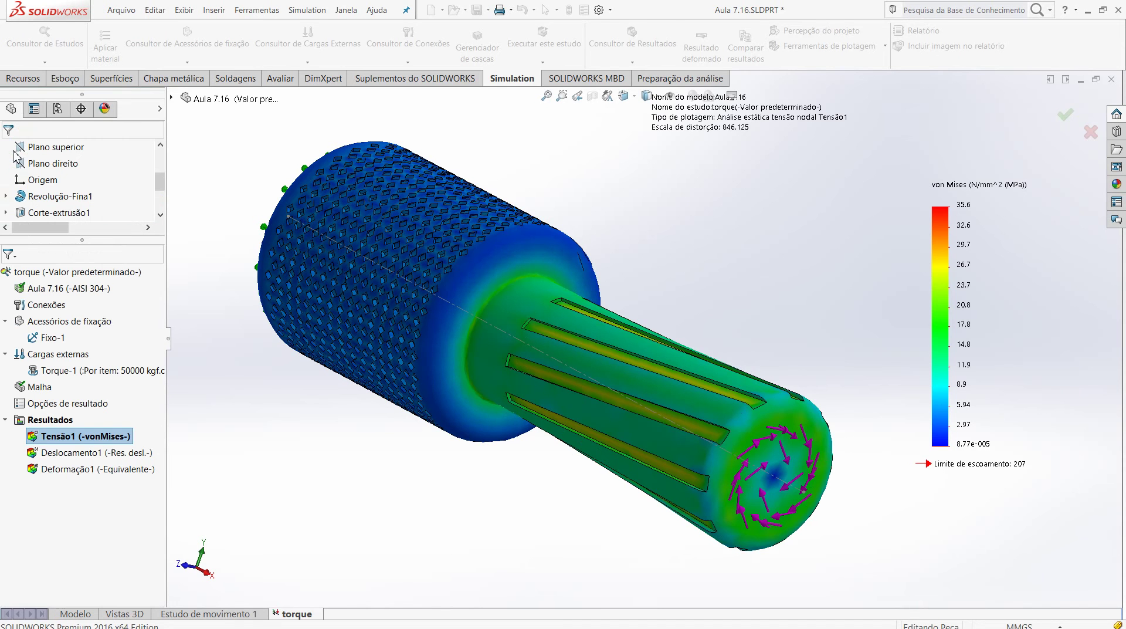
double_click(62, 456)
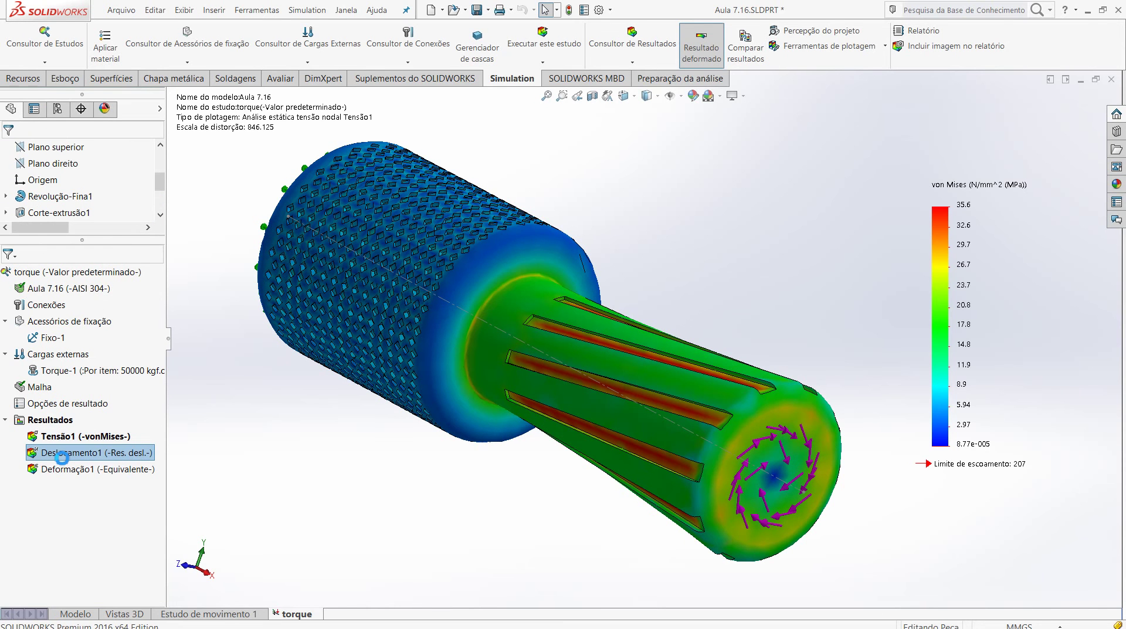
left_click(61, 456)
right_click(63, 462)
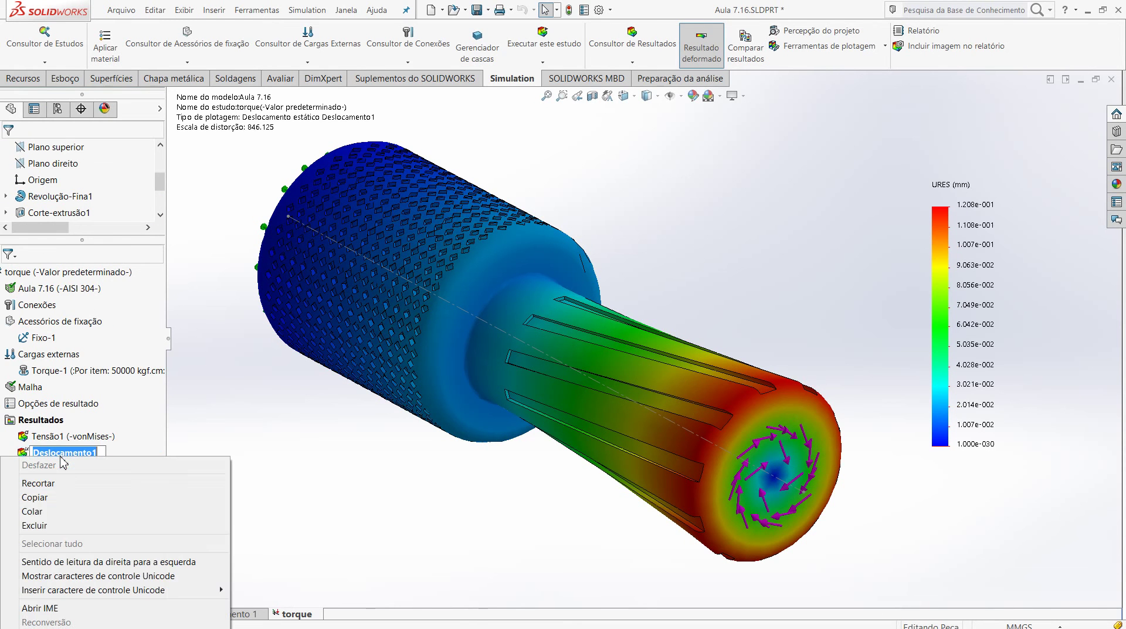
key("Escape")
key("Escape")
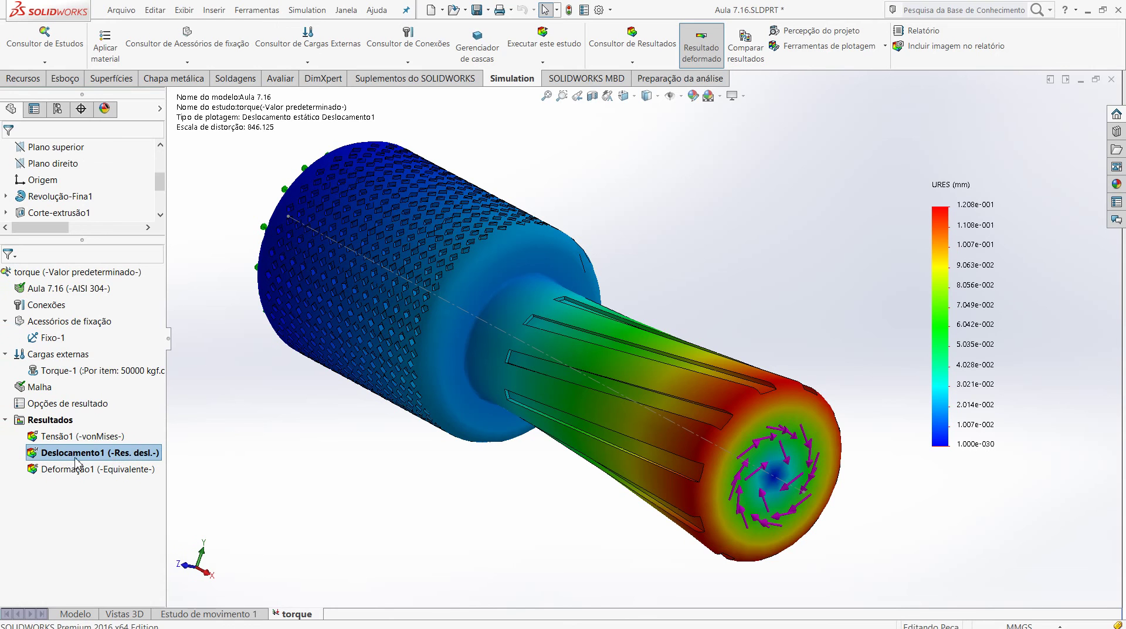
right_click(75, 462)
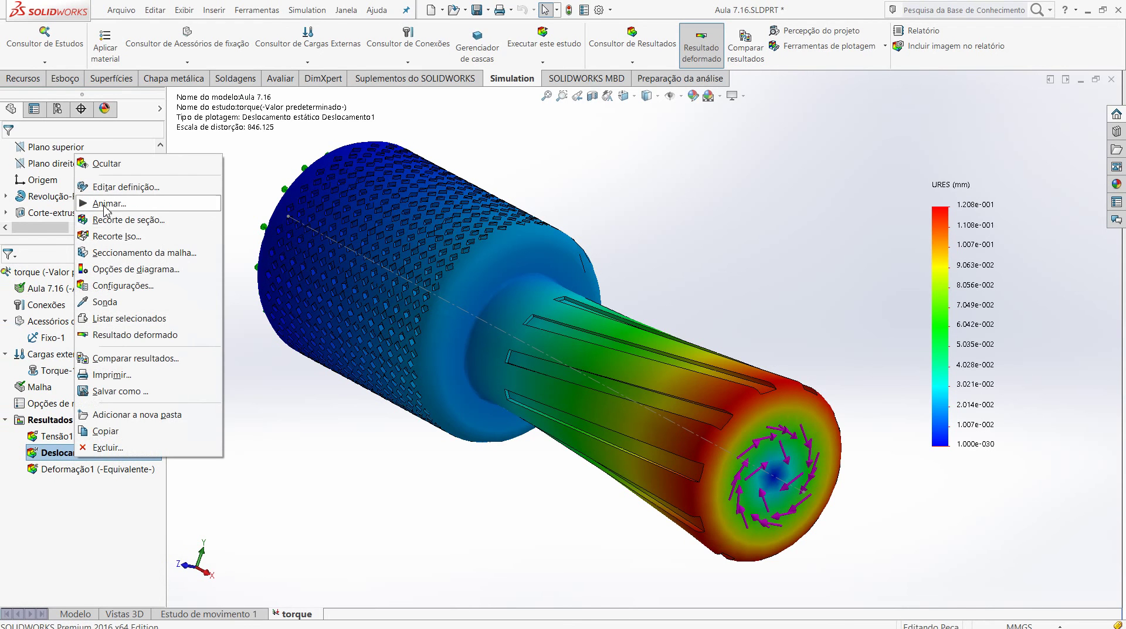
key("Escape")
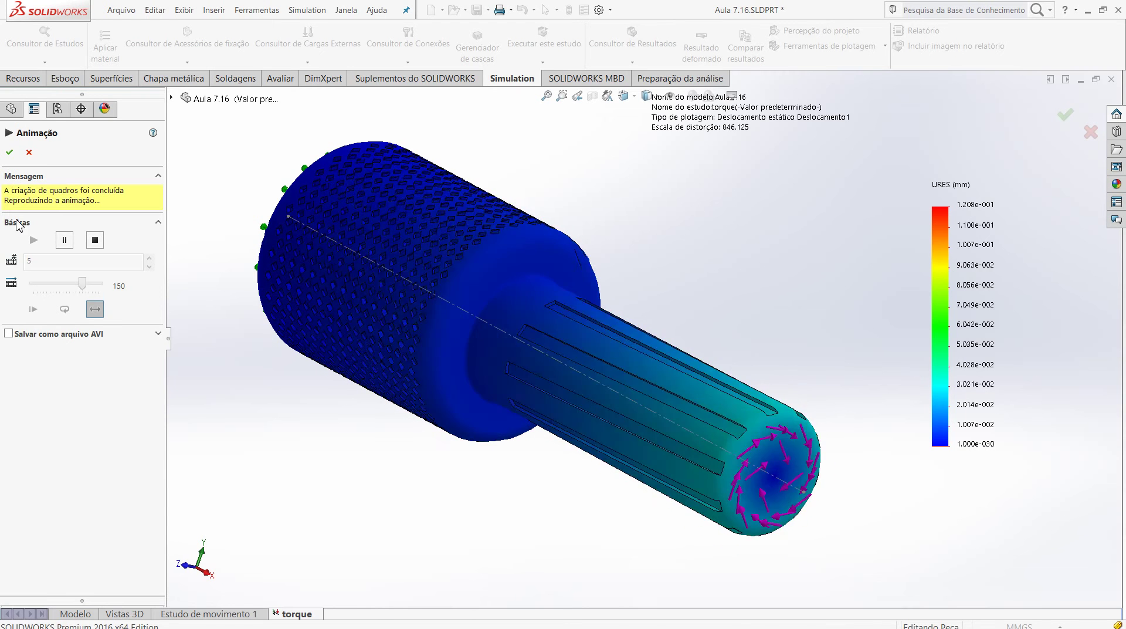
Close the displacement animation, animate the Deformação1 strain plot, then switch back to Tensão1
left_click(9, 153)
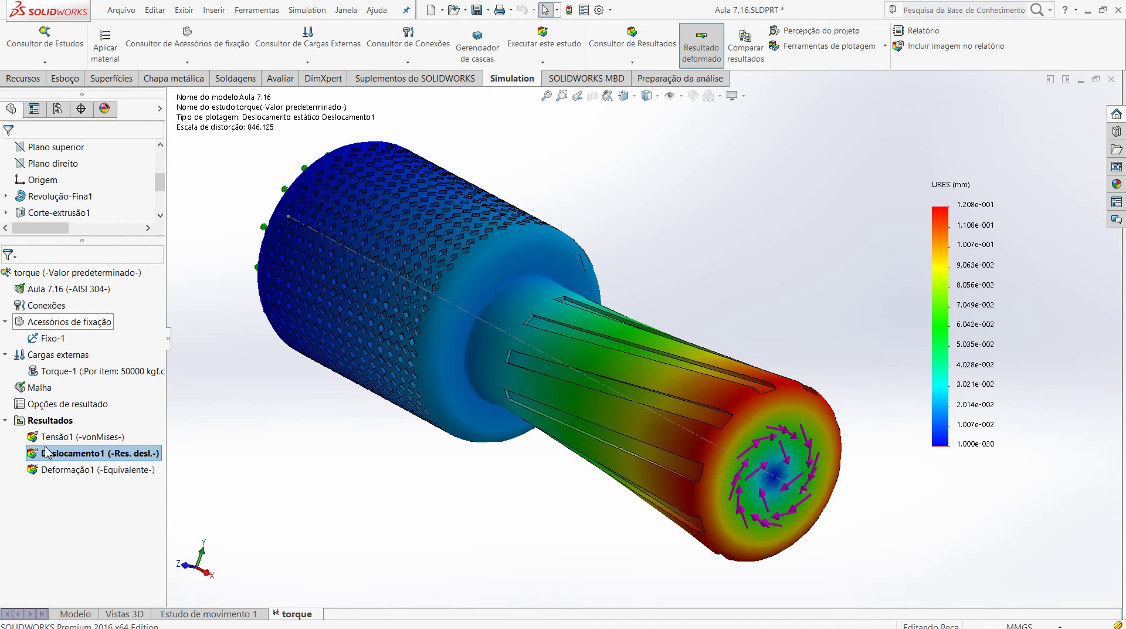
double_click(78, 469)
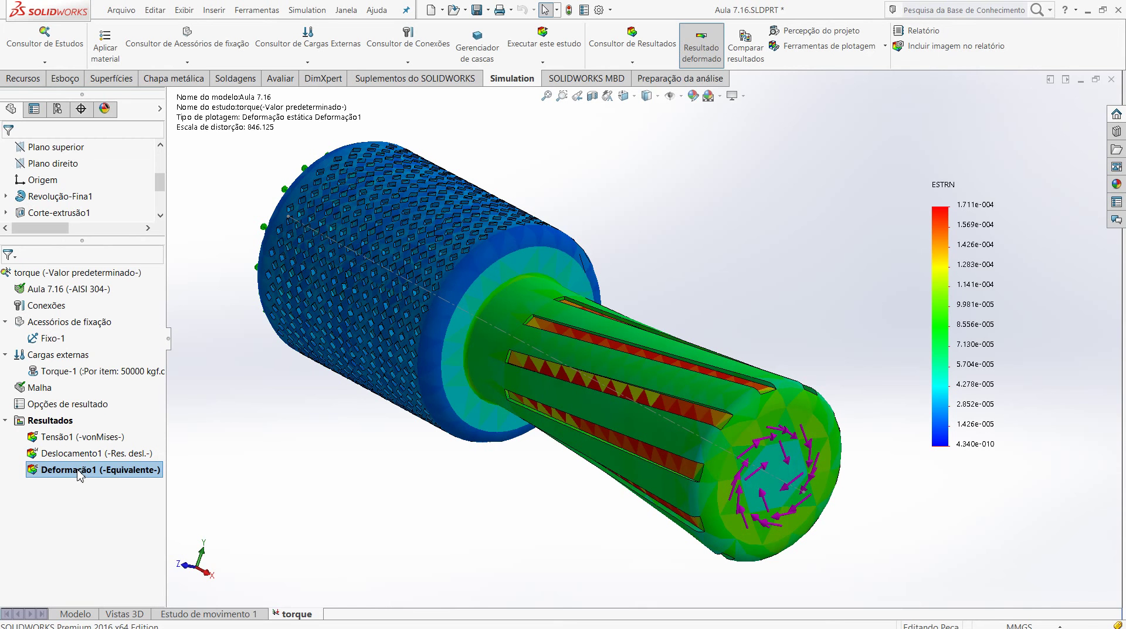
right_click(78, 470)
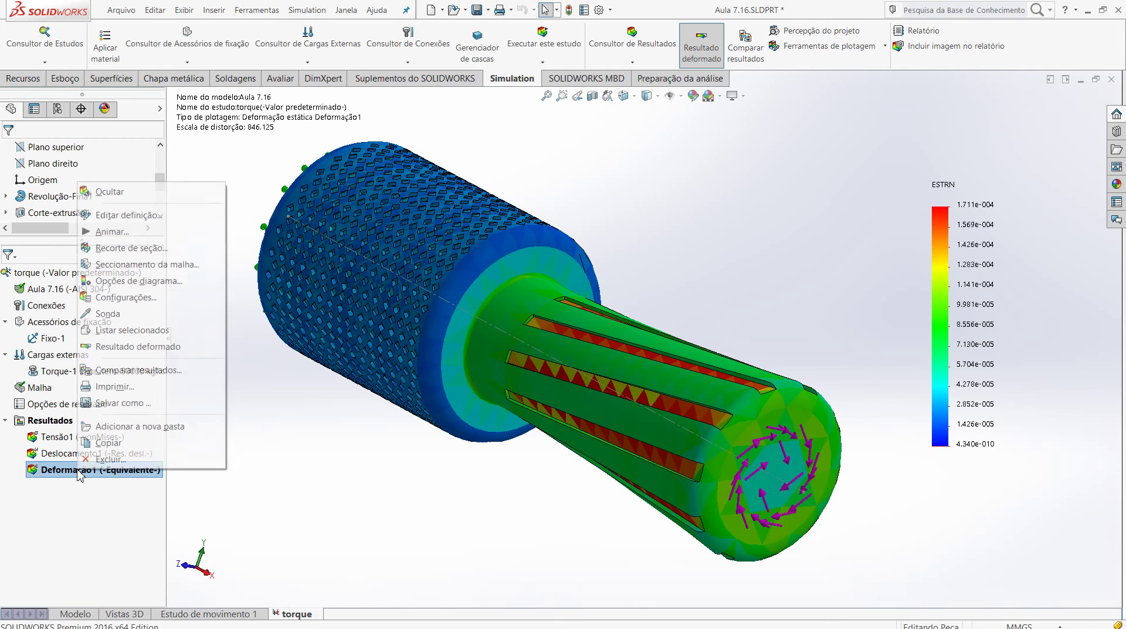
left_click(111, 232)
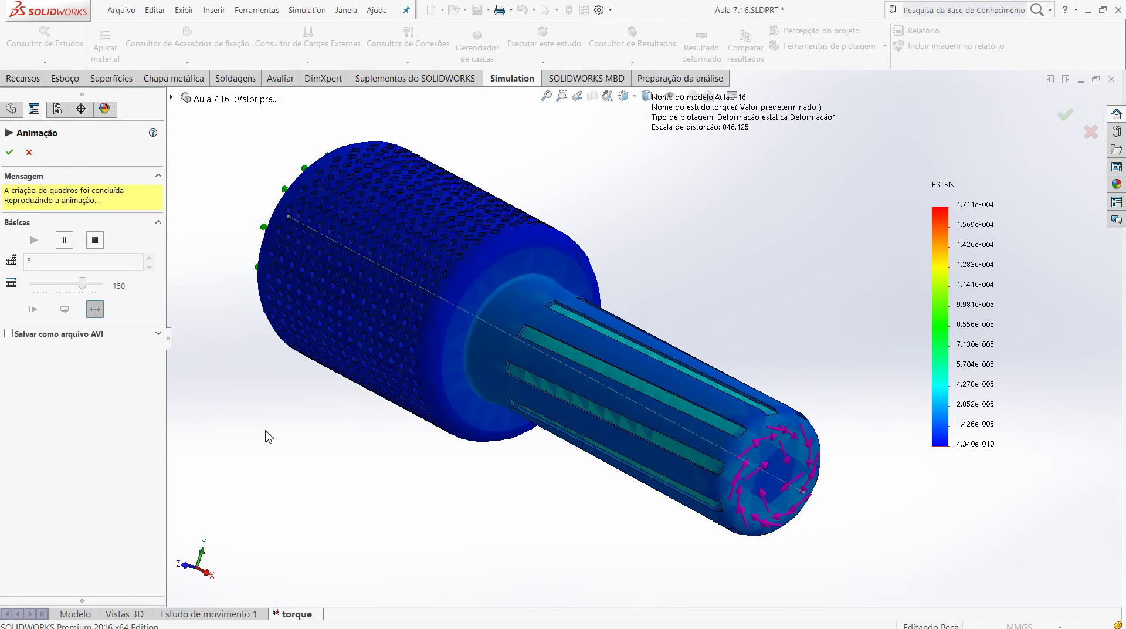
left_click(10, 152)
left_click(67, 437)
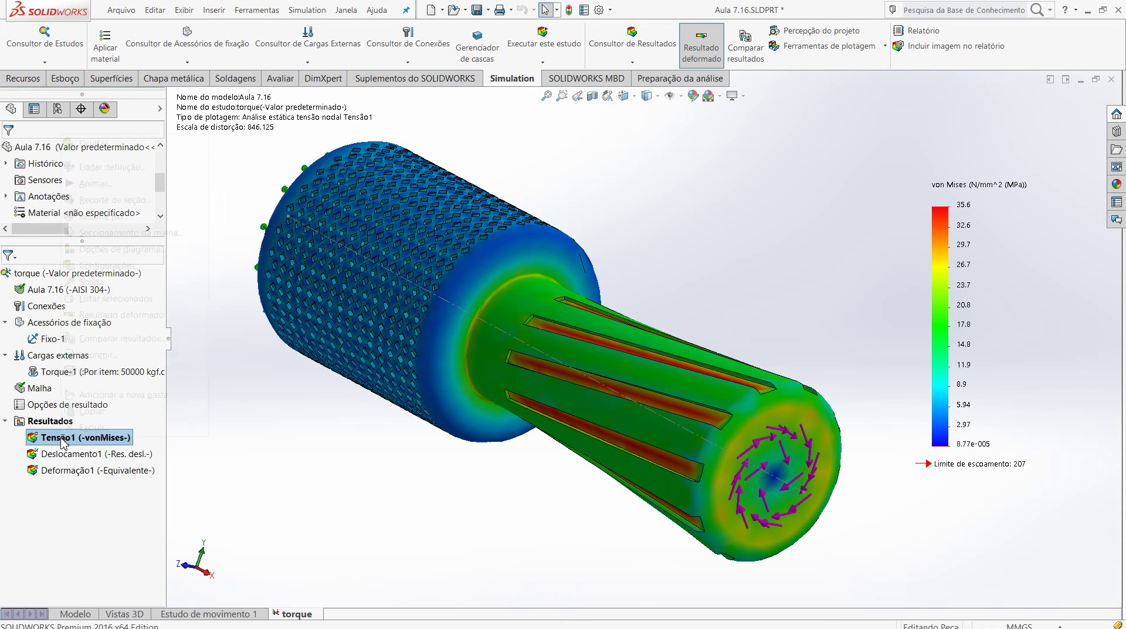
Apply a section cut to the Tensão1 stress plot
right_click(64, 439)
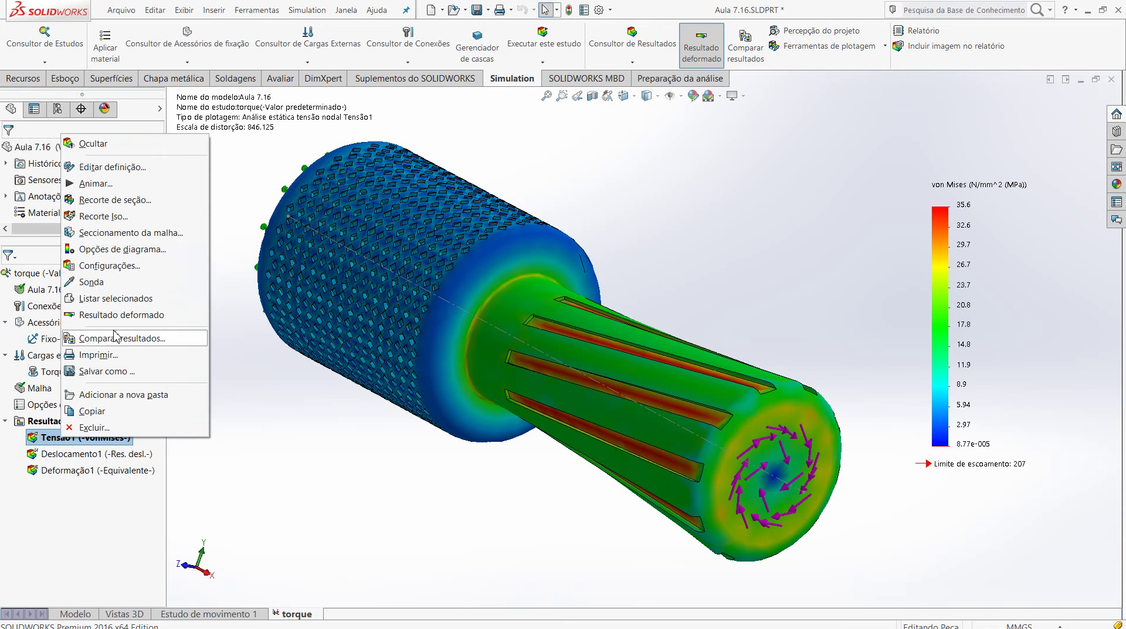
left_click(116, 200)
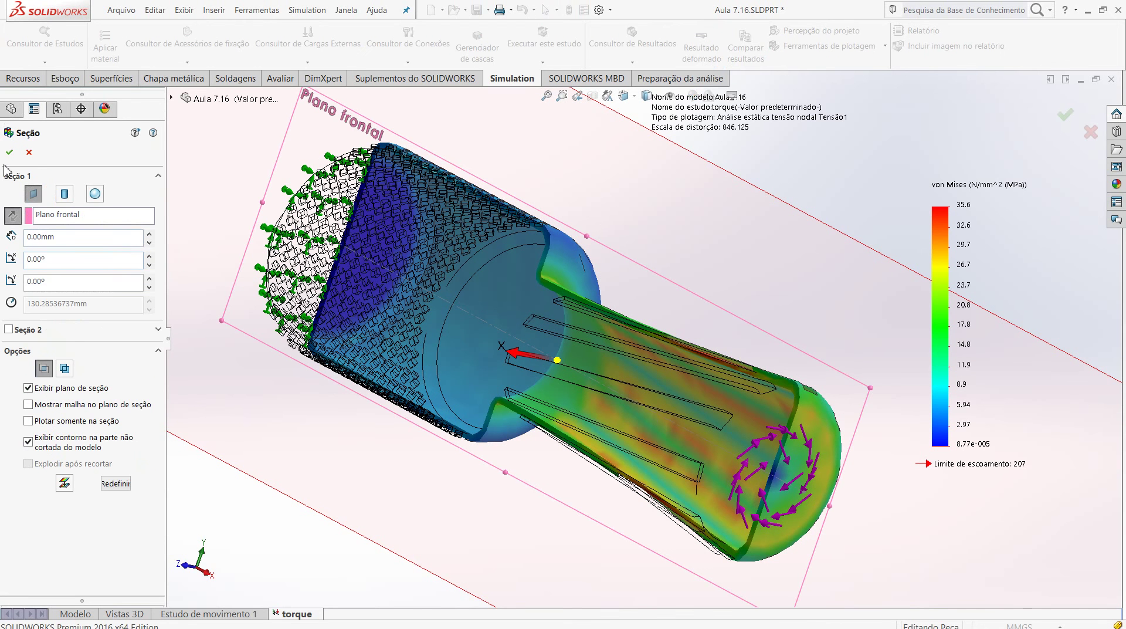
left_click(7, 156)
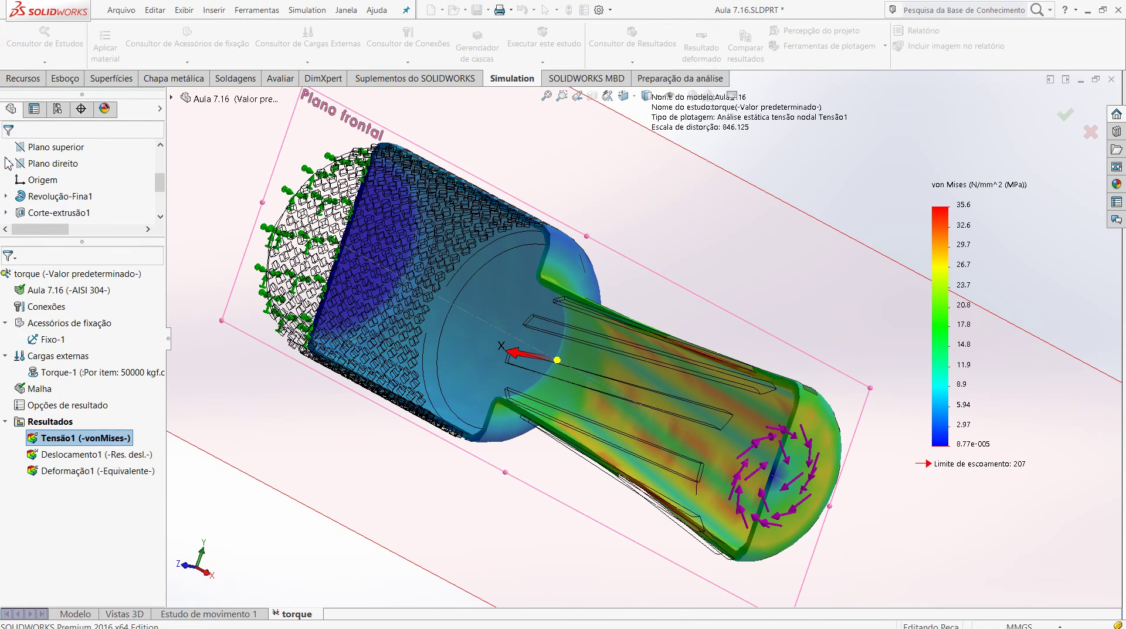
Animate the Tensão1 stress plot, viewing the shaft from several angles and finishing in isometric view
right_click(77, 443)
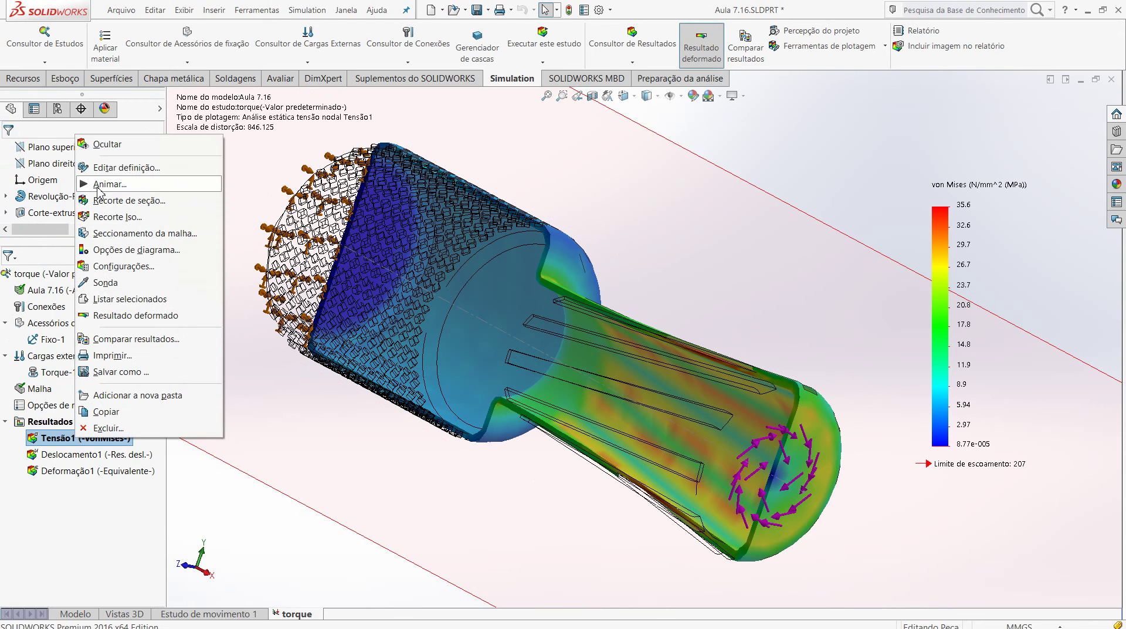
left_click(97, 199)
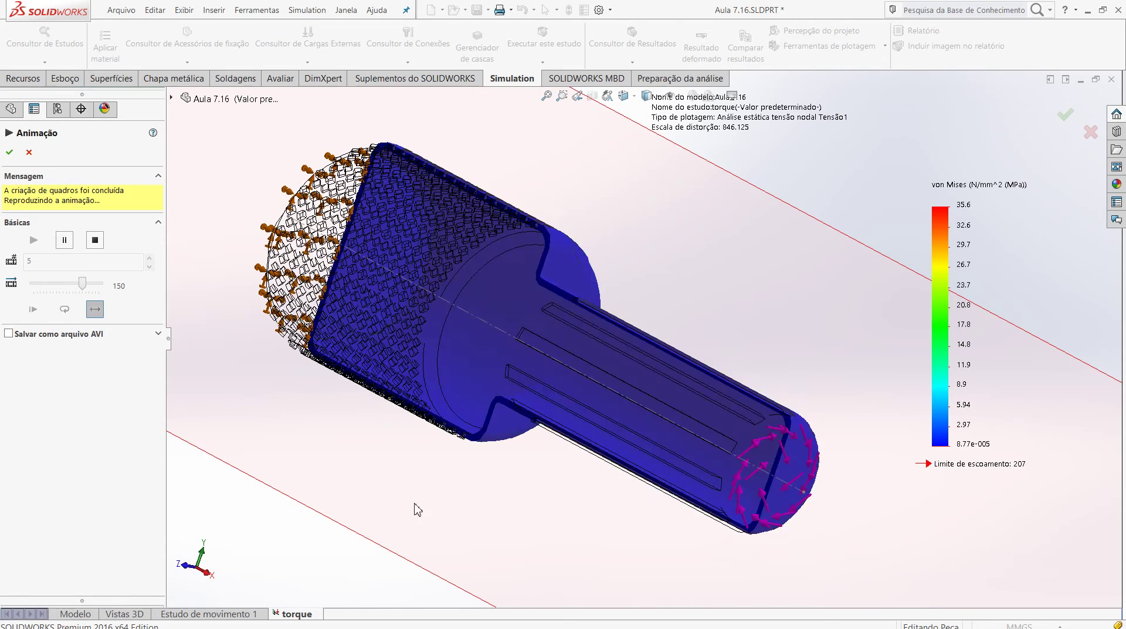
middle_click_drag(485, 490, 515, 483)
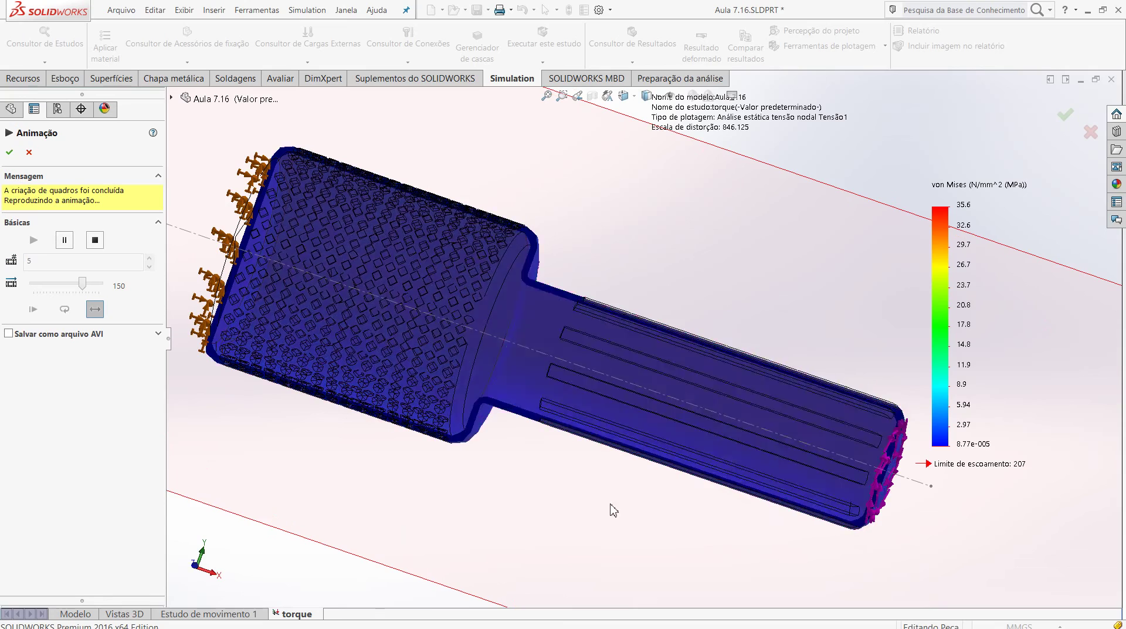
scroll(658, 505, "down", 5)
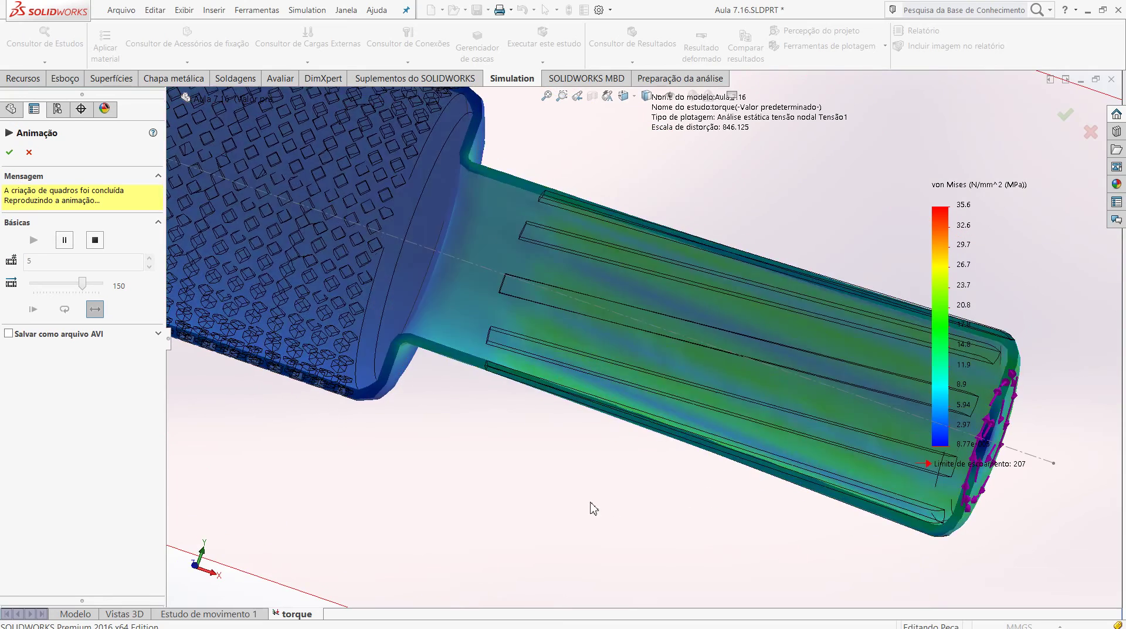
middle_click_drag(550, 502, 509, 495)
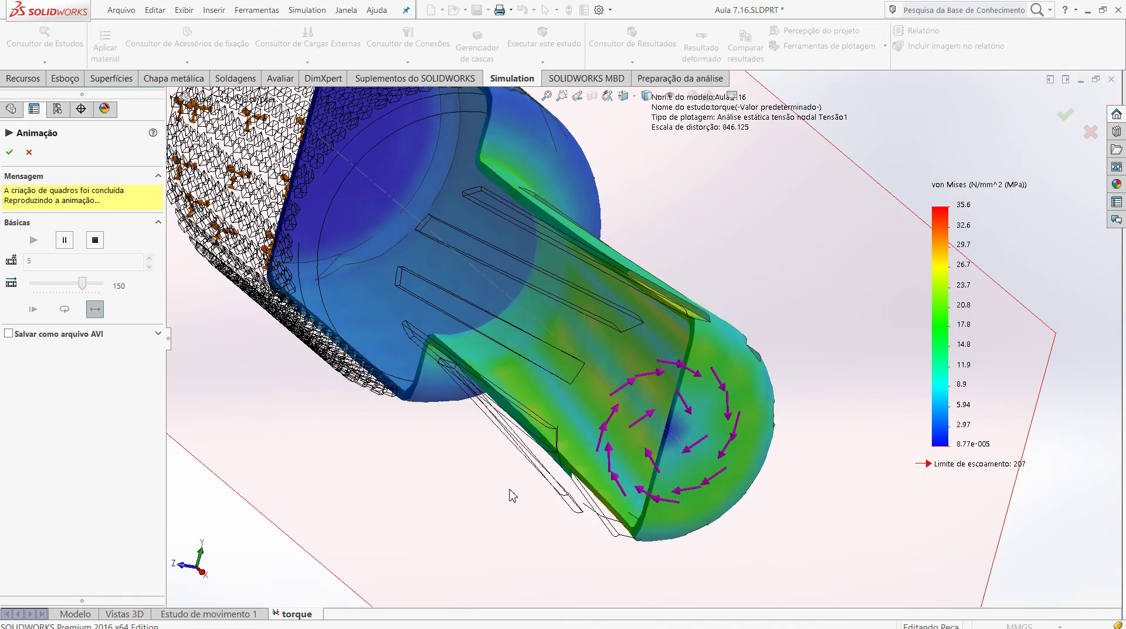
scroll(477, 483, "down", 2)
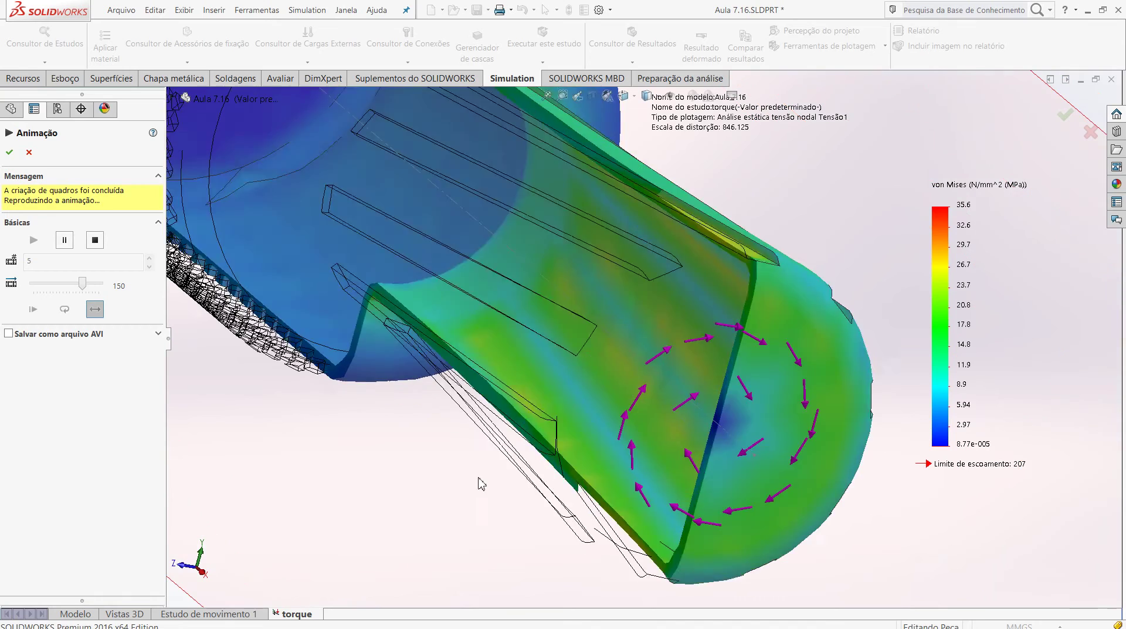
scroll(645, 226, "down", 3)
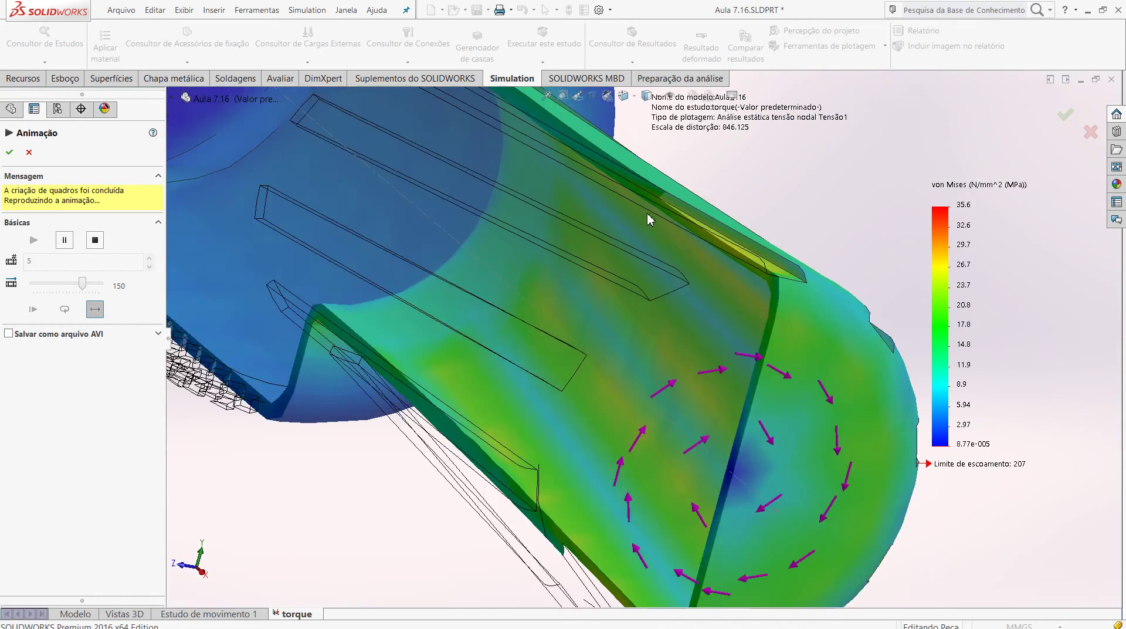
middle_click_drag(645, 226, 597, 296)
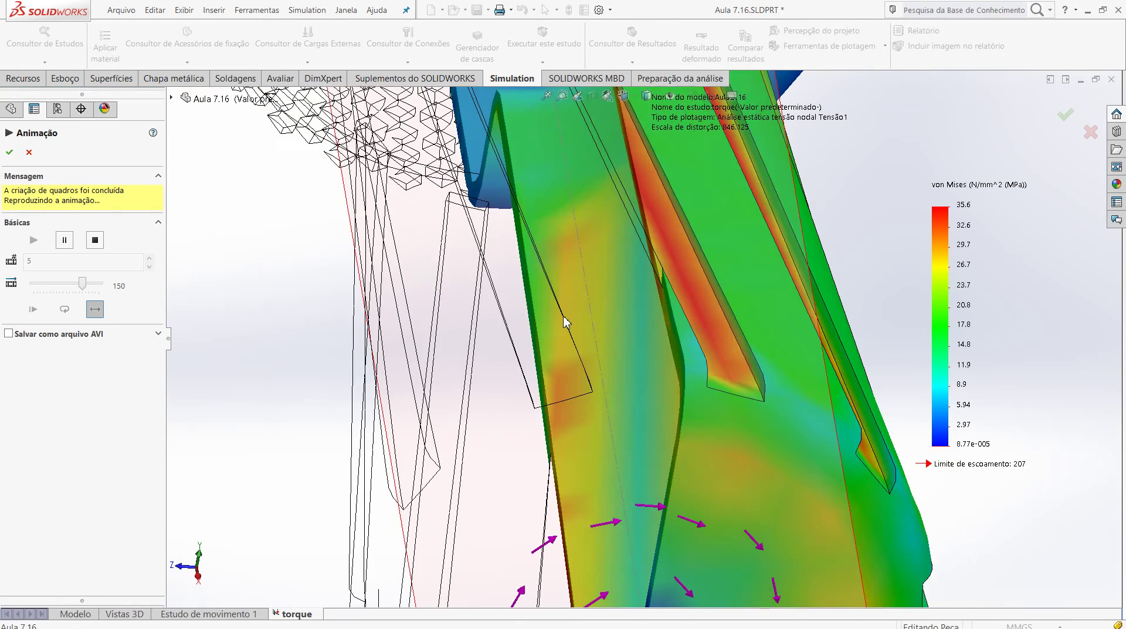
scroll(563, 319, "up", 2)
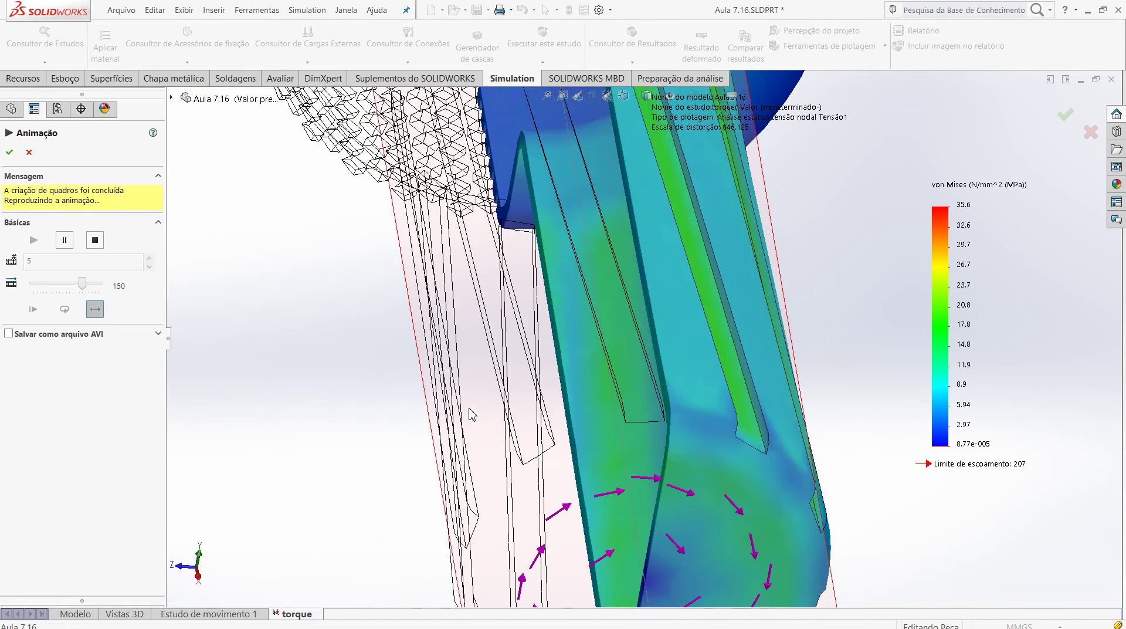
left_click(635, 98)
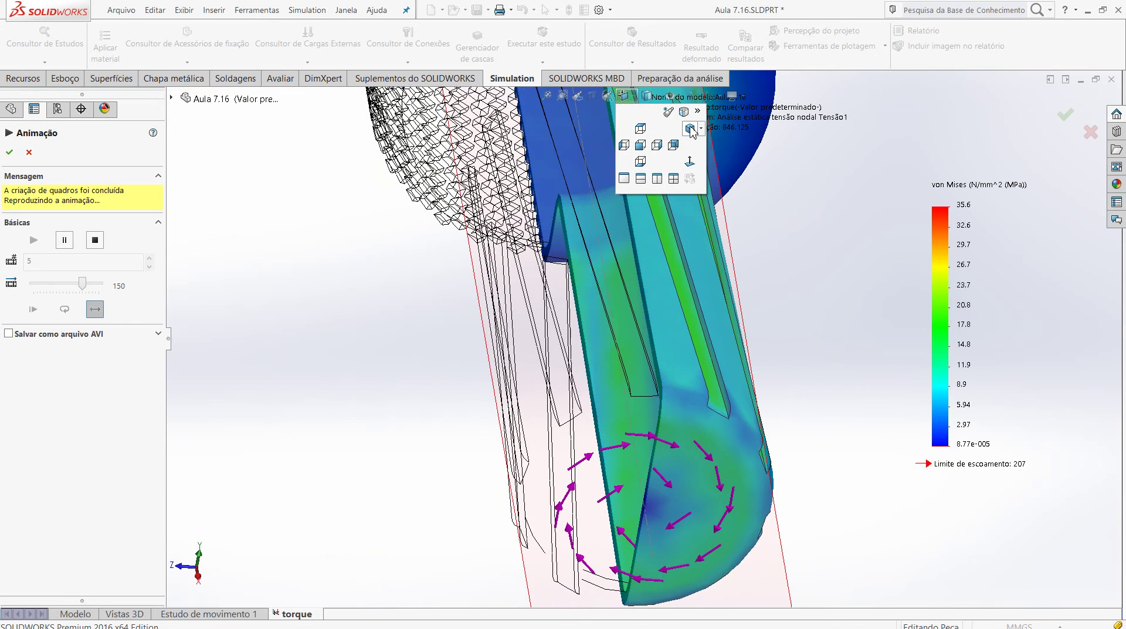
left_click(669, 171)
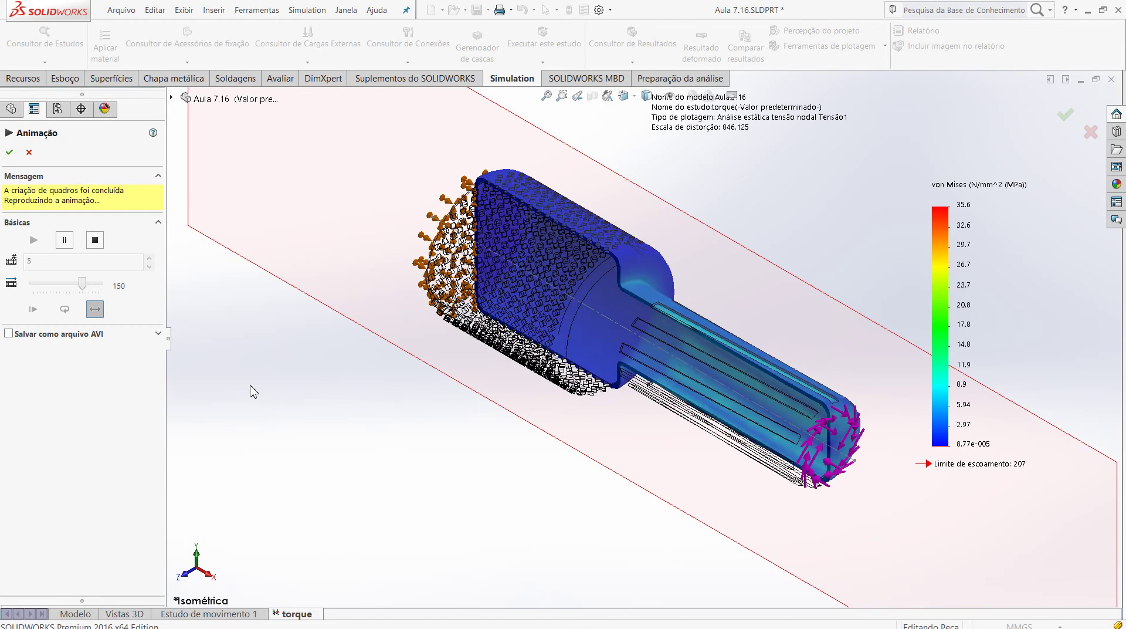
left_click(12, 155)
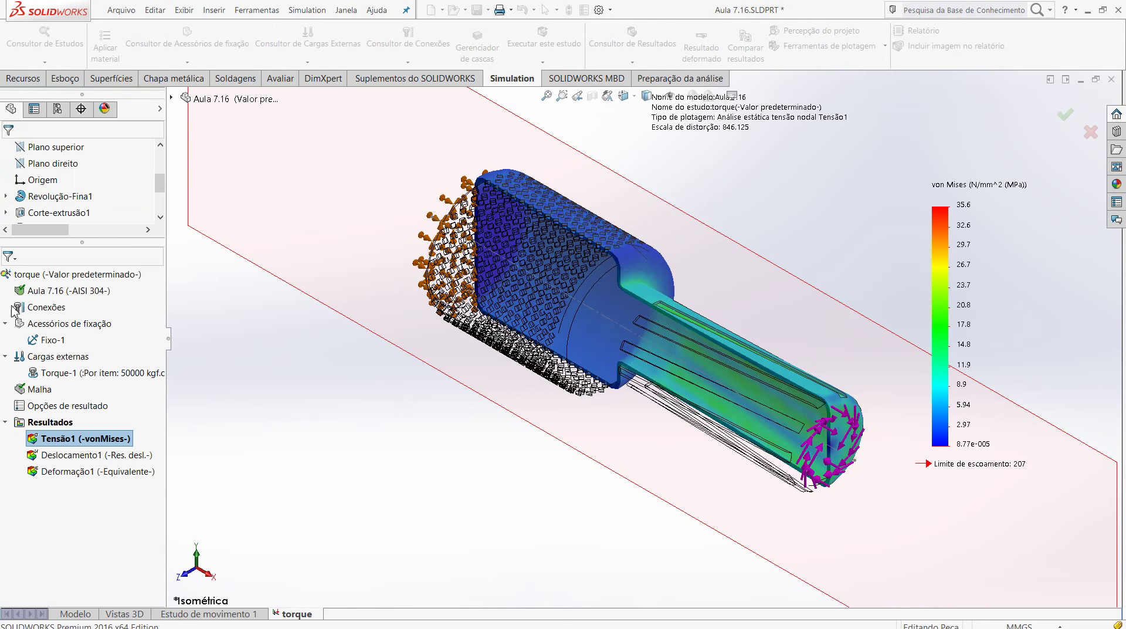
Turn off the section clipping on Tensão1 so the whole shaft is shown
right_click(81, 440)
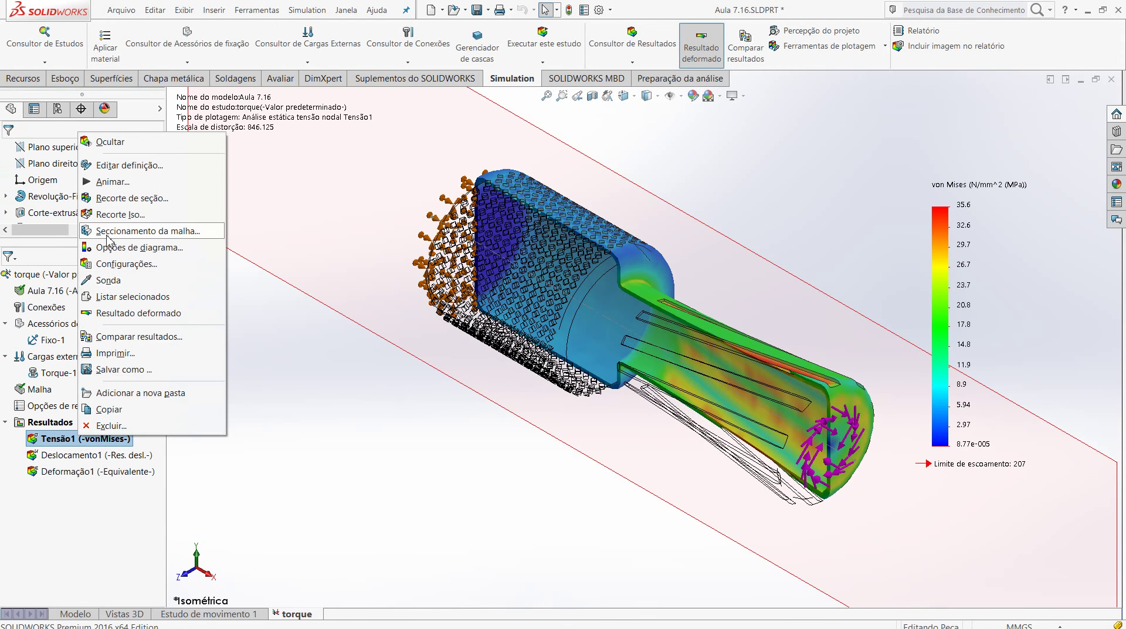
left_click(295, 471)
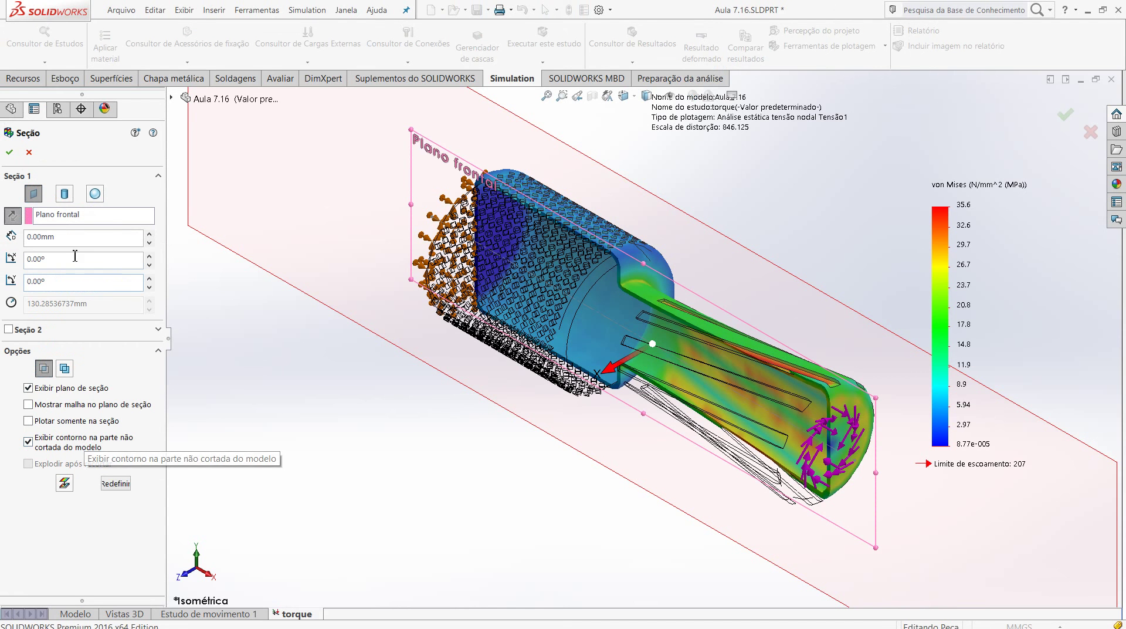
left_click(64, 482)
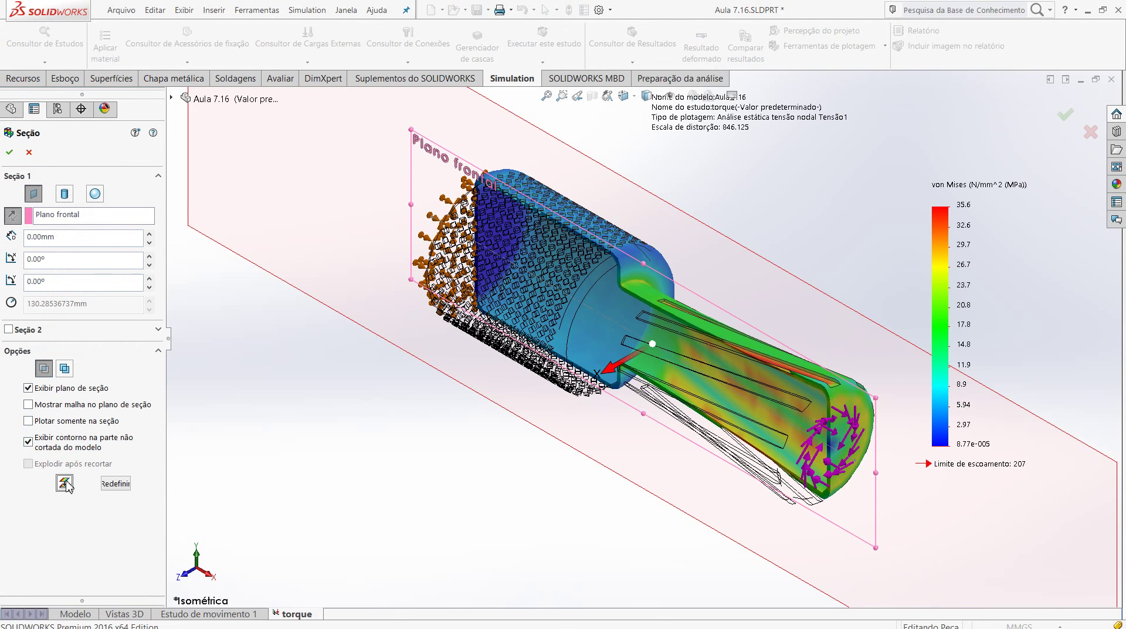
left_click(27, 153)
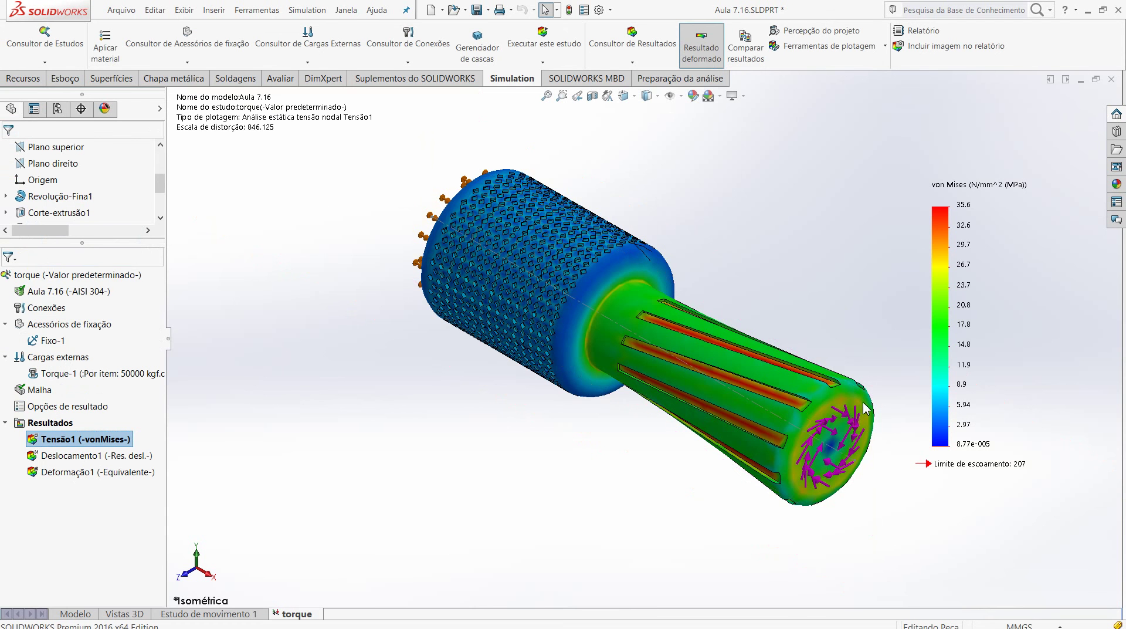
Change the Torque-1 load to 125000 kgf.cm and run the study again
scroll(856, 375, "down", 5)
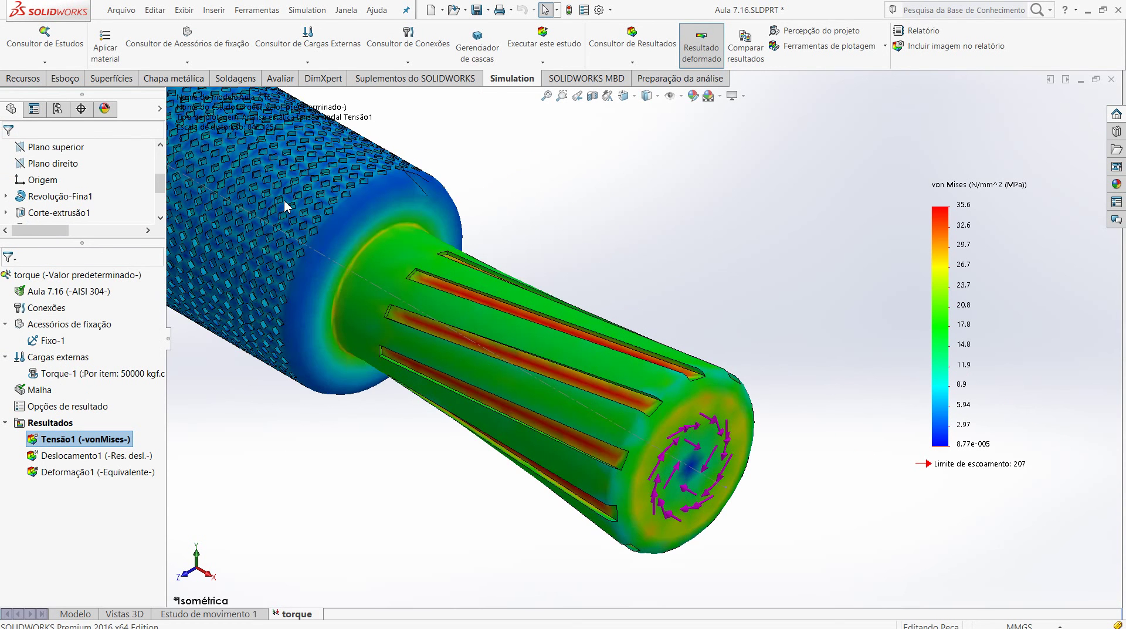
scroll(285, 207, "up", 4)
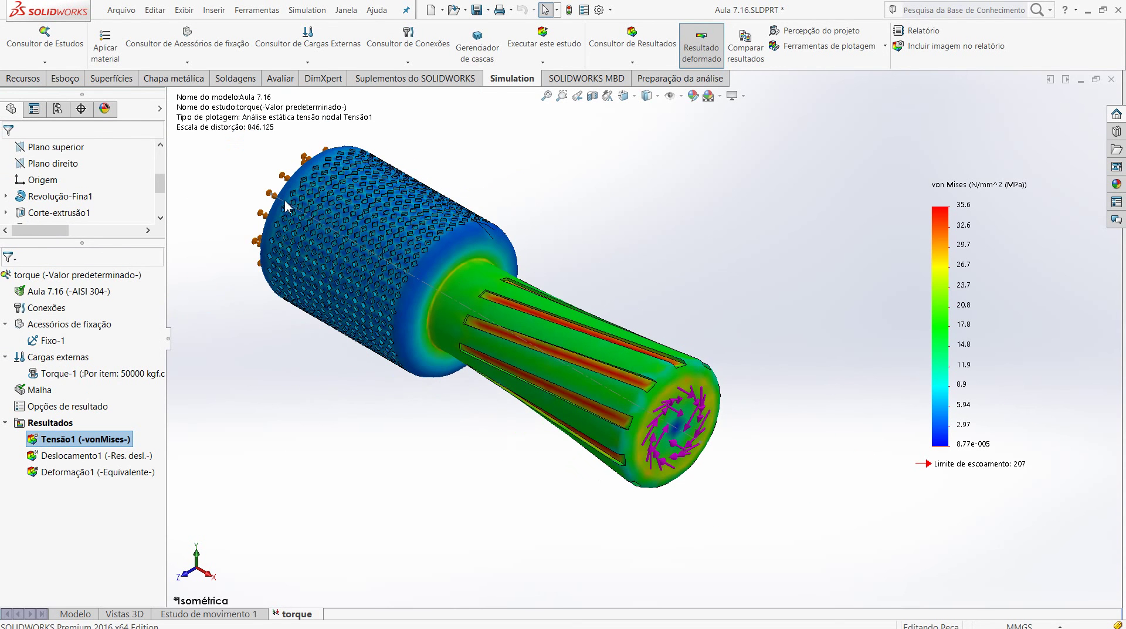
double_click(81, 373)
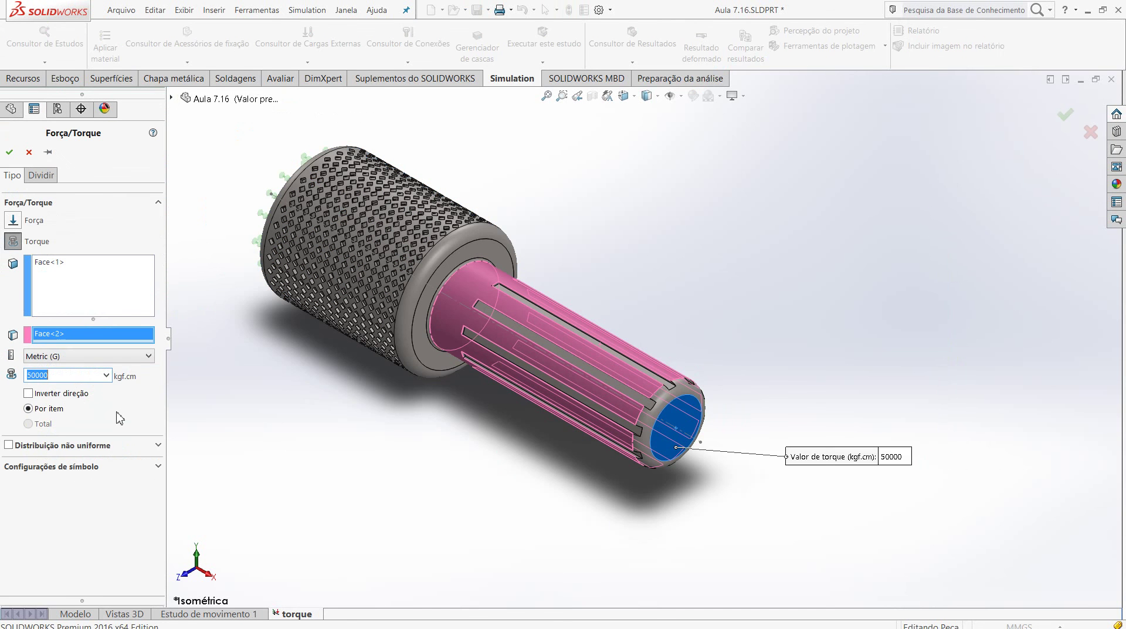
type("12")
left_click(10, 152)
left_click(564, 42)
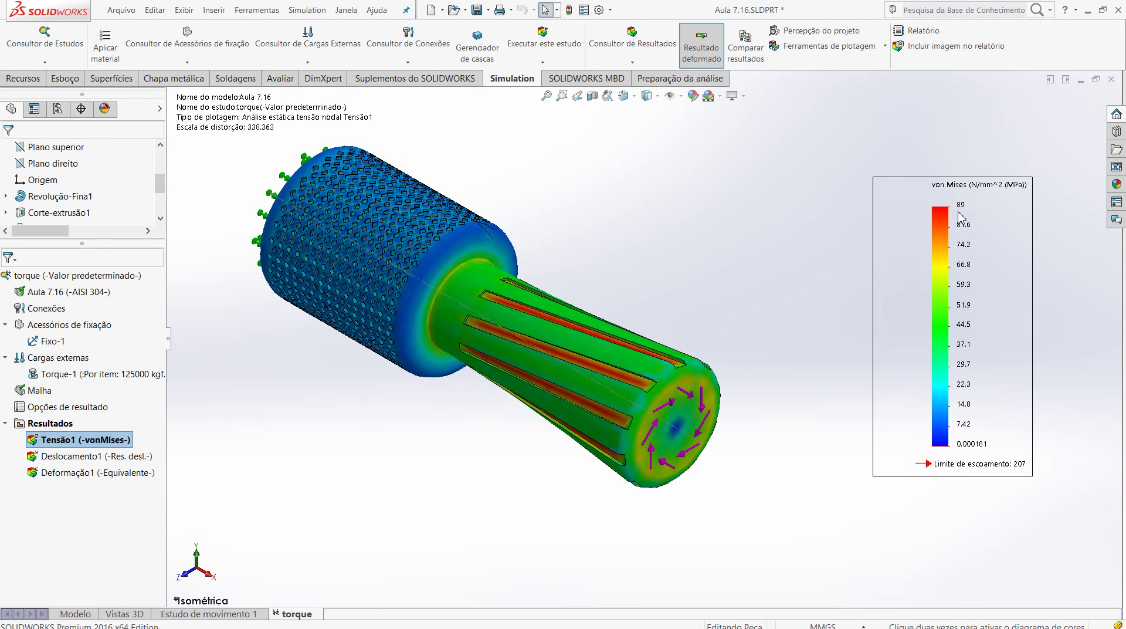
Show the 89 MPa Tensão1 stress plot on the undeformed shaft and animate it
left_click(702, 44)
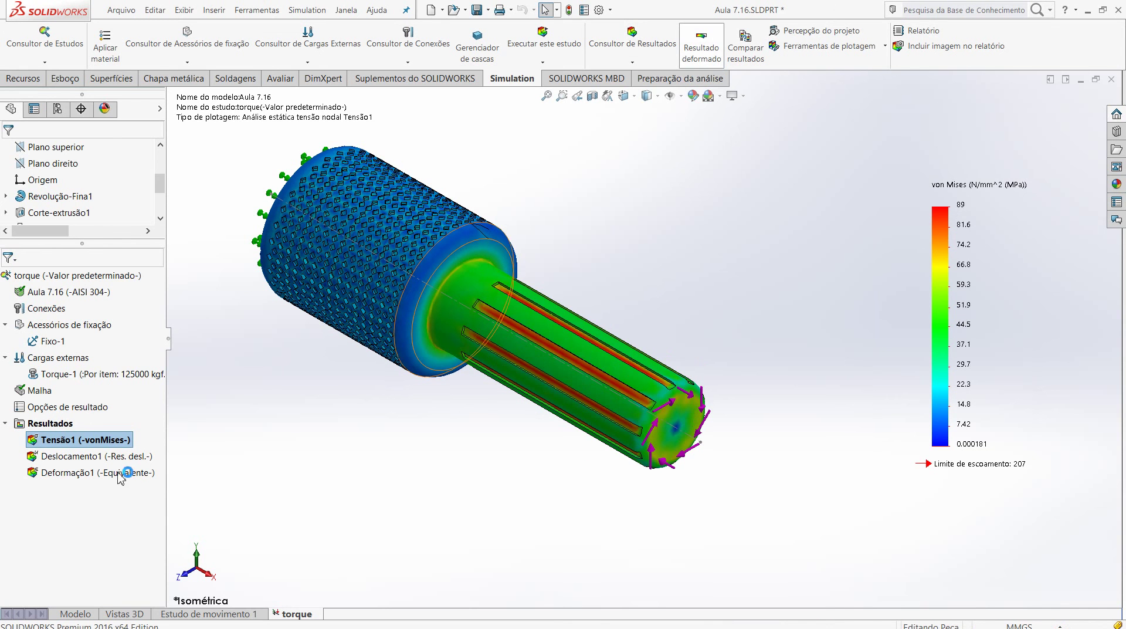
left_click(58, 440)
right_click(58, 441)
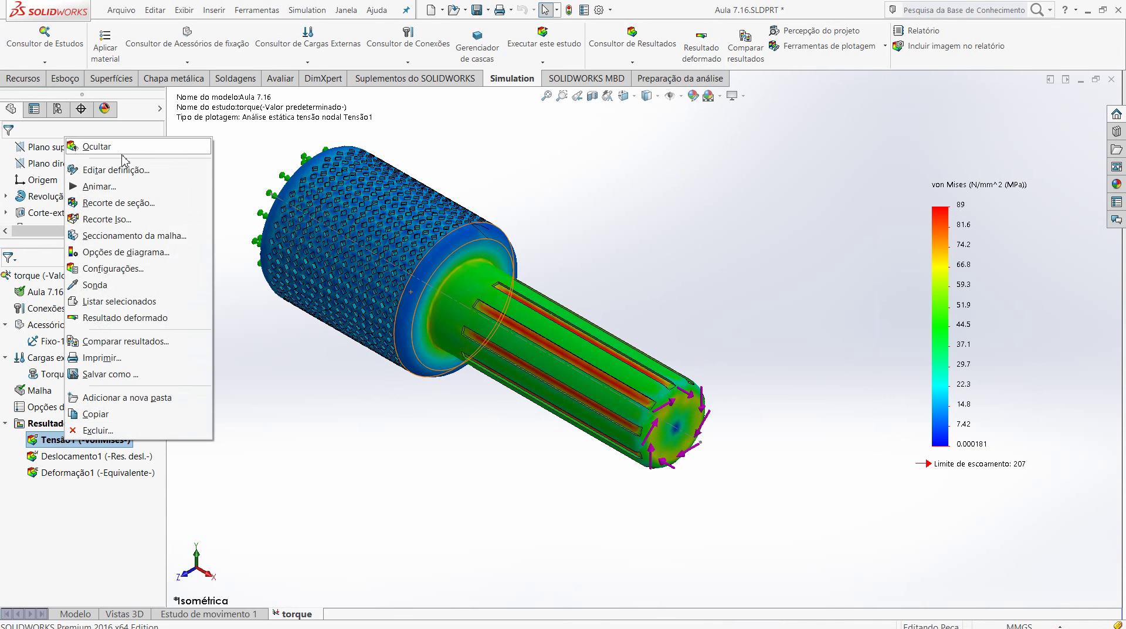
left_click(99, 186)
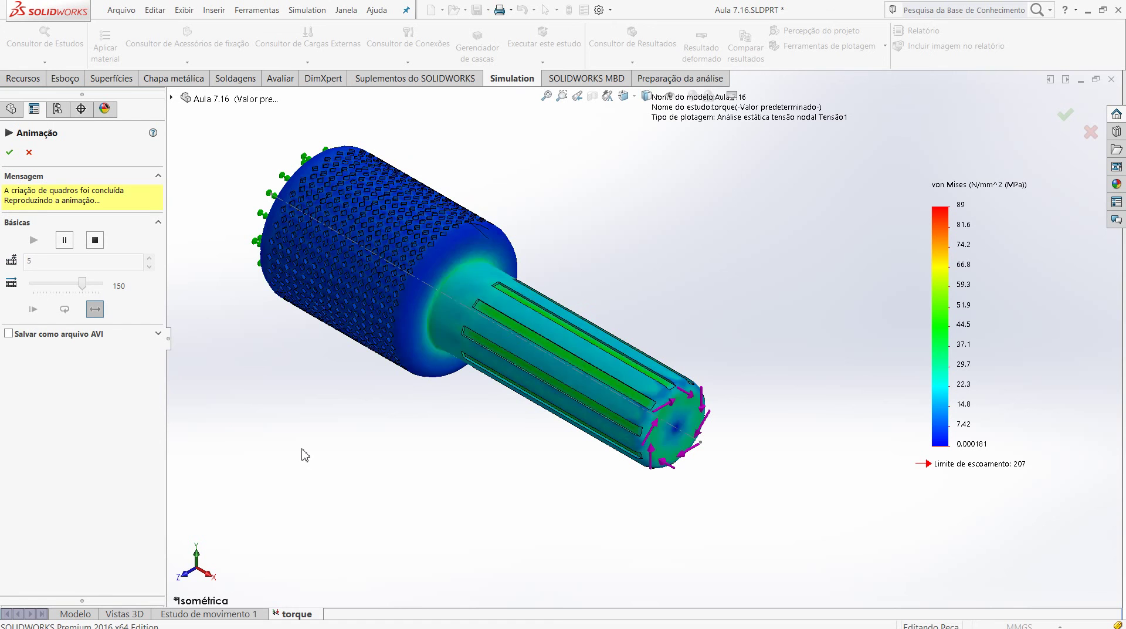
Close the stress animation and zoom in and out on the 89 MPa von Mises plot
left_click(28, 153)
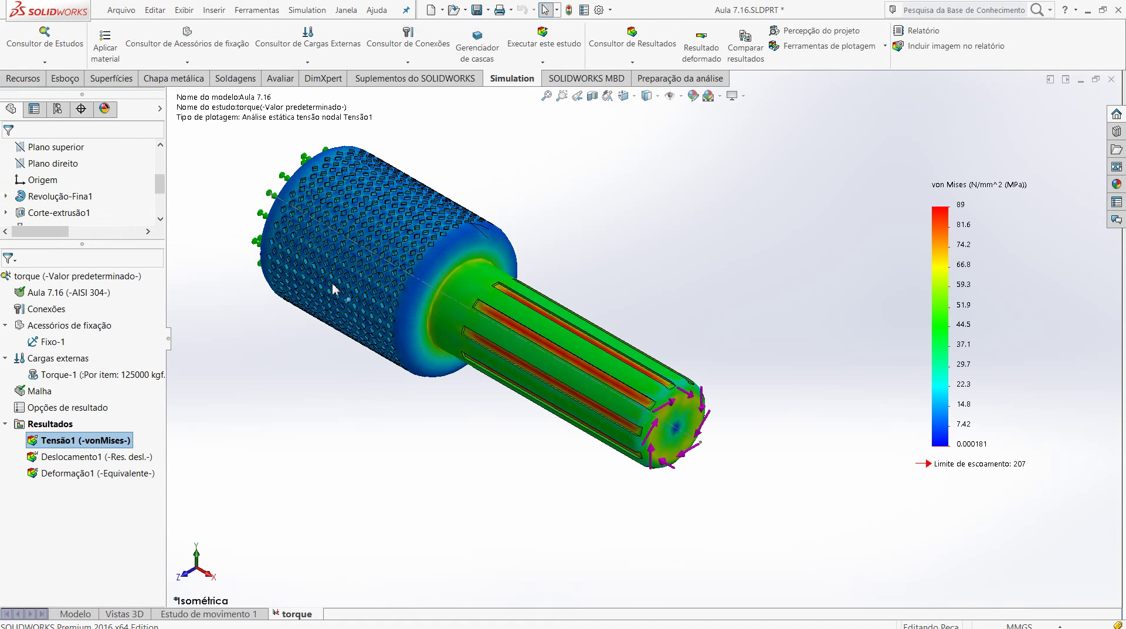
scroll(388, 258, "down", 2)
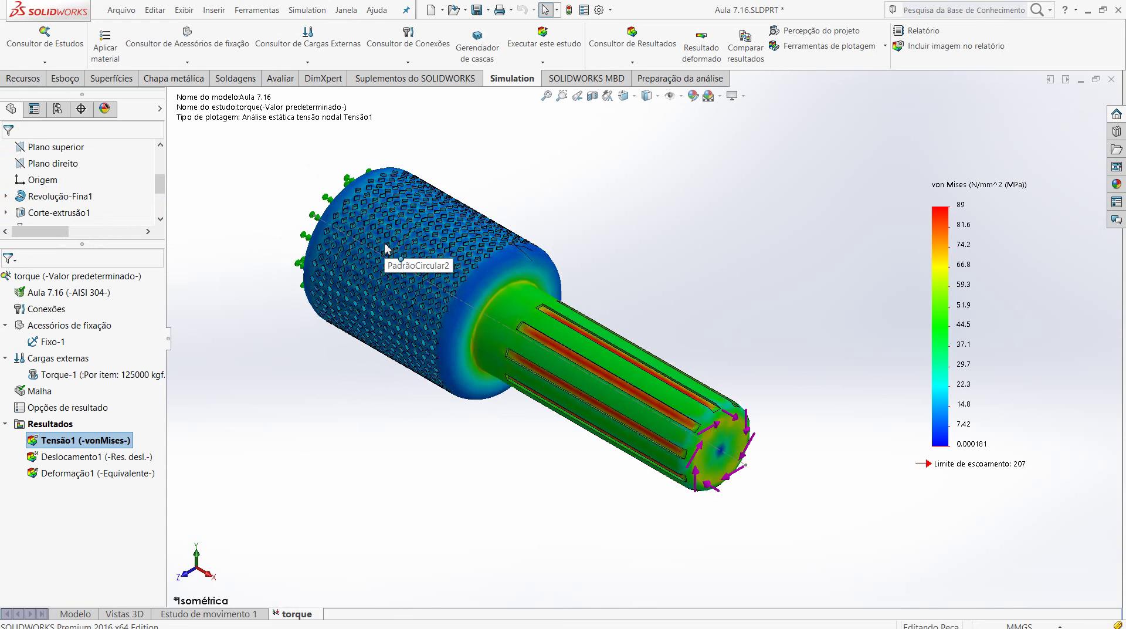
scroll(478, 347, "up", 1)
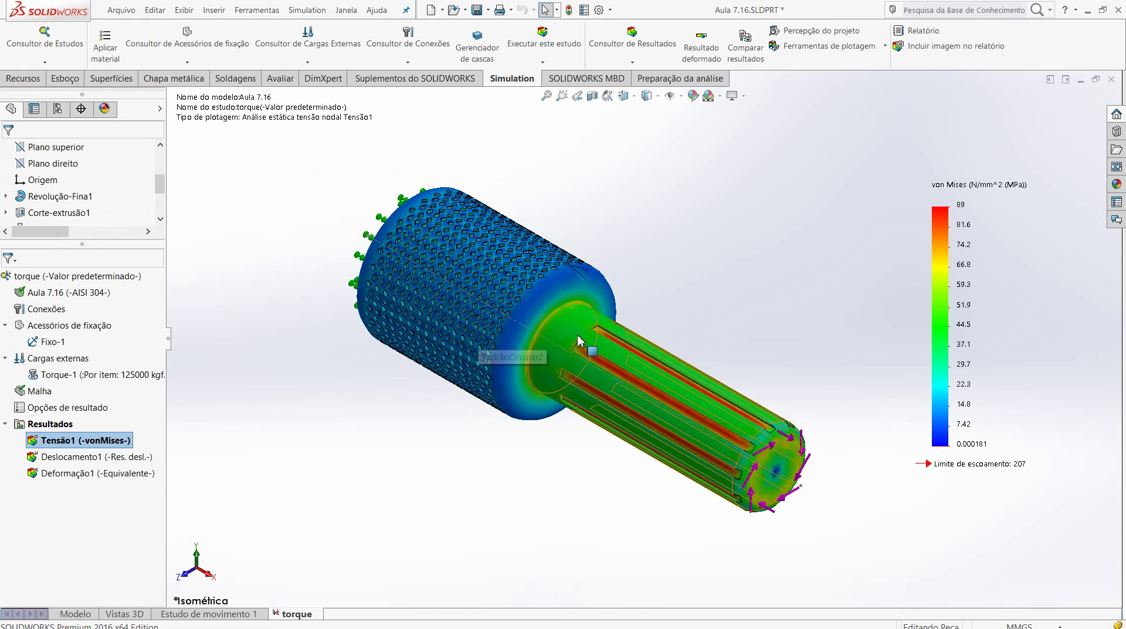
scroll(459, 338, "down", 1)
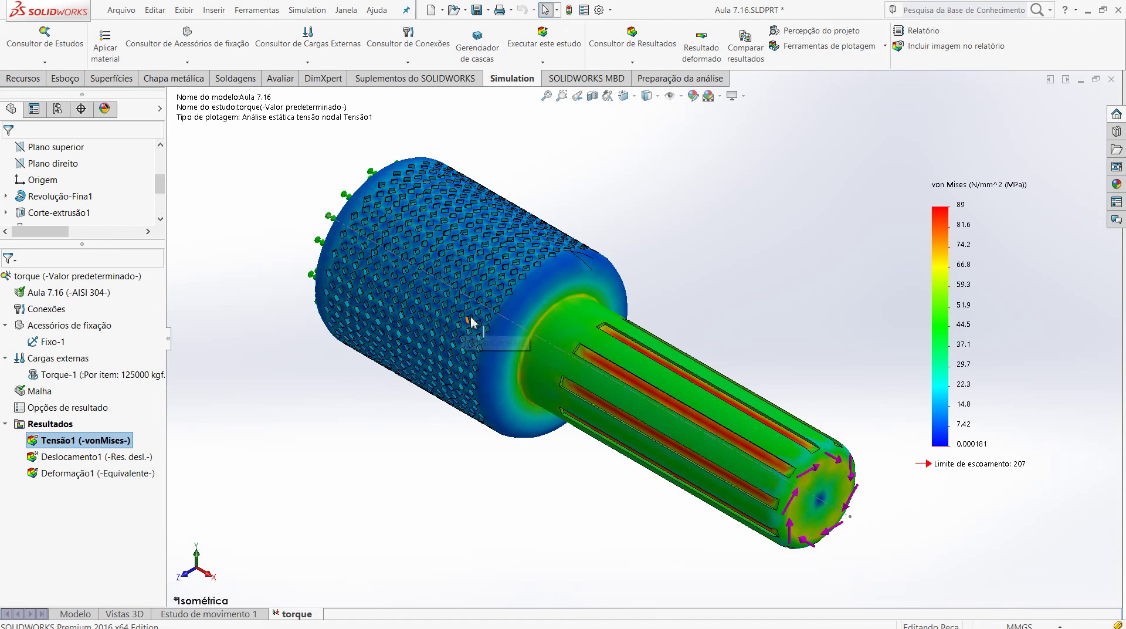
scroll(470, 321, "down", 2)
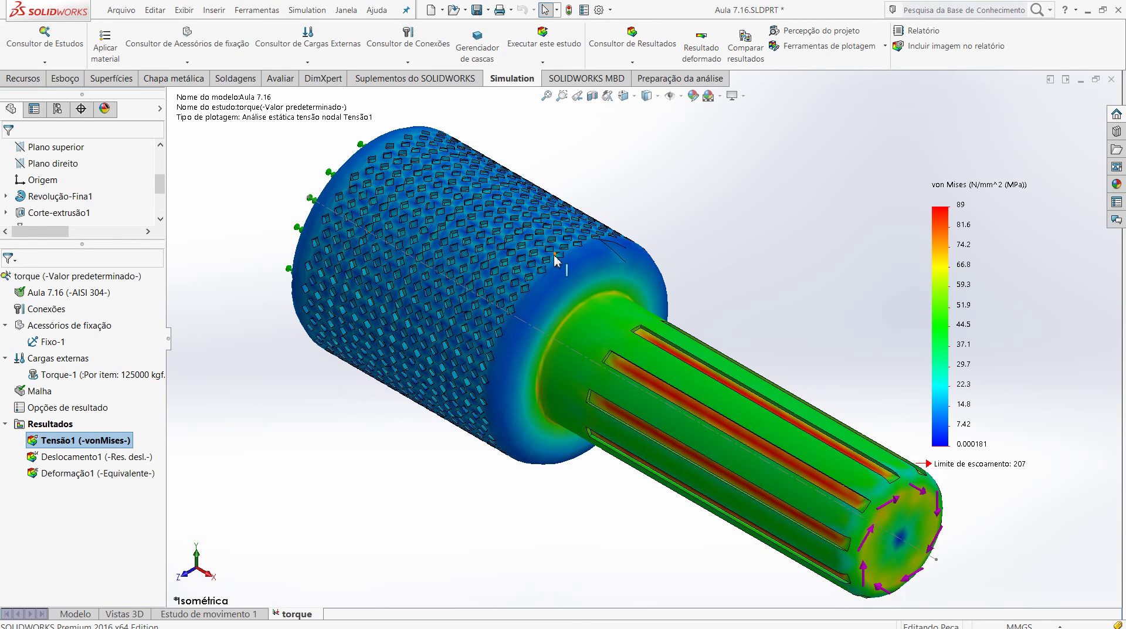
scroll(556, 260, "up", 1)
scroll(874, 411, "up", 1)
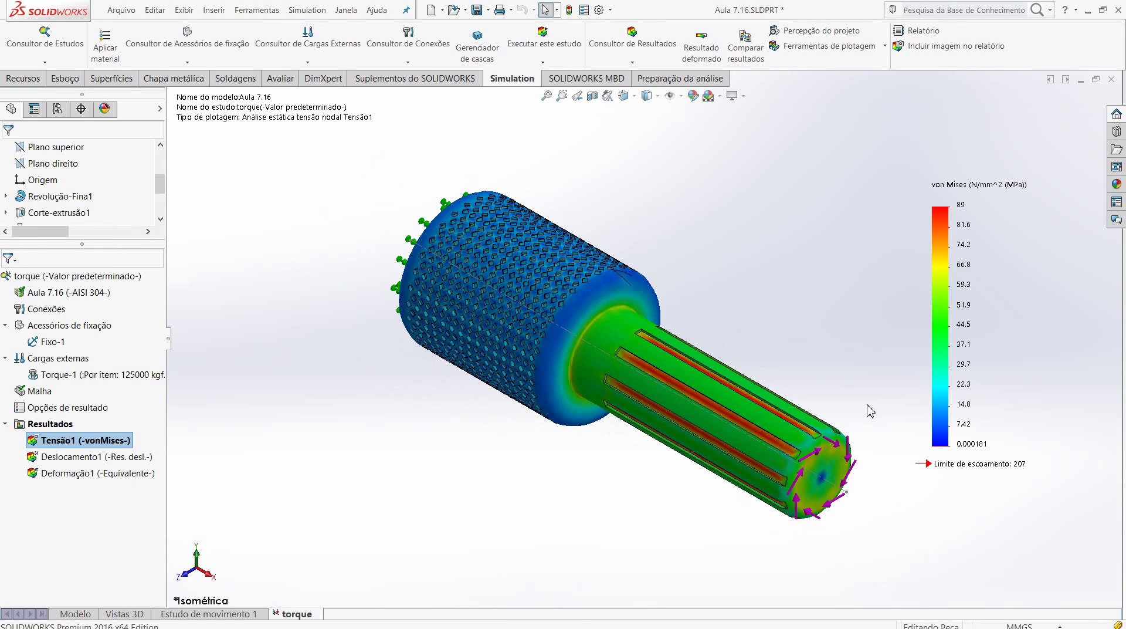
scroll(870, 411, "down", 1)
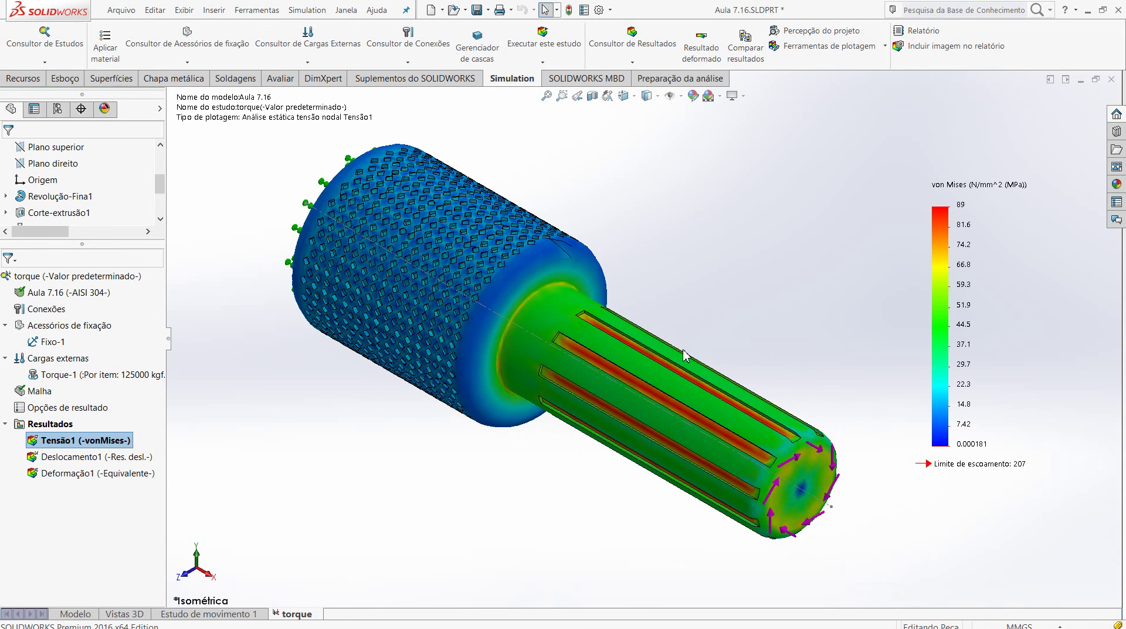